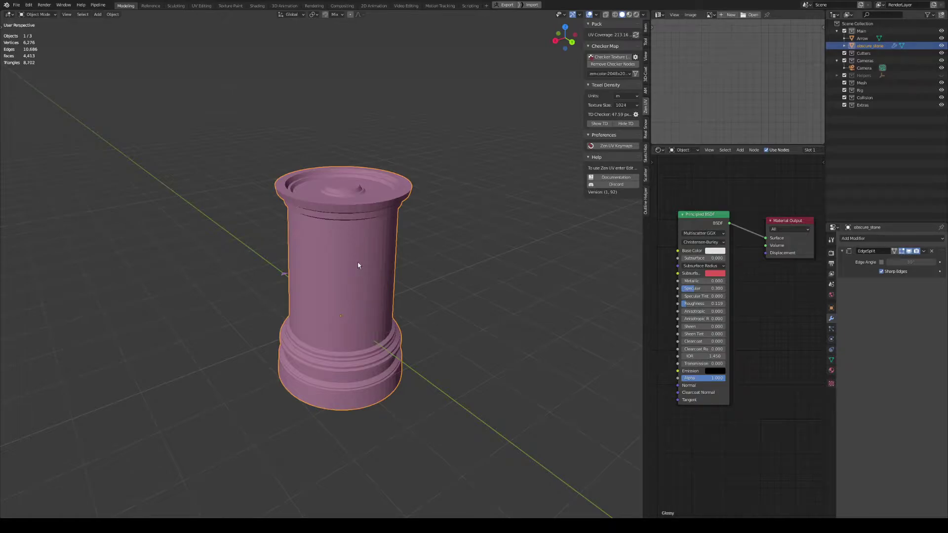
- Enter Edit Mode on the stone column and clear the mesh selection
scroll(357, 284, up, 3)
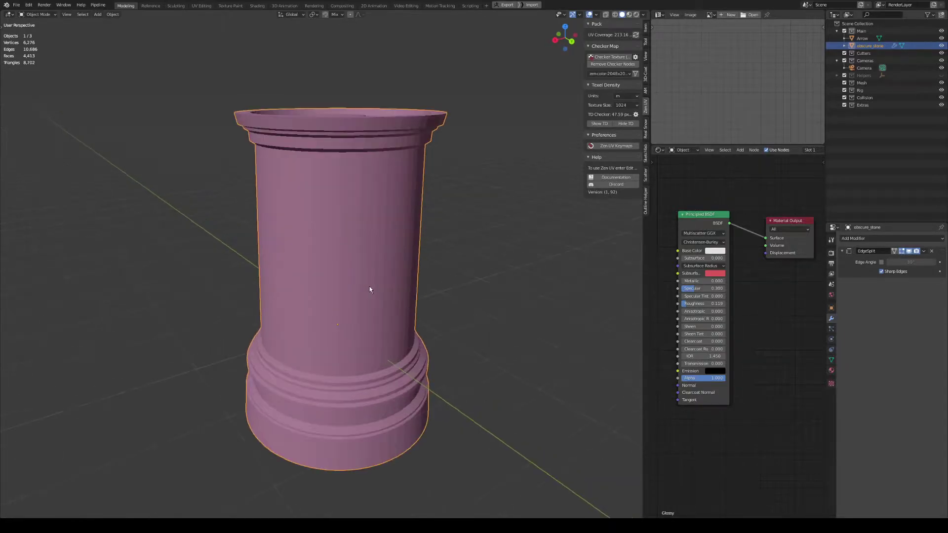
key(Tab)
click(408, 232)
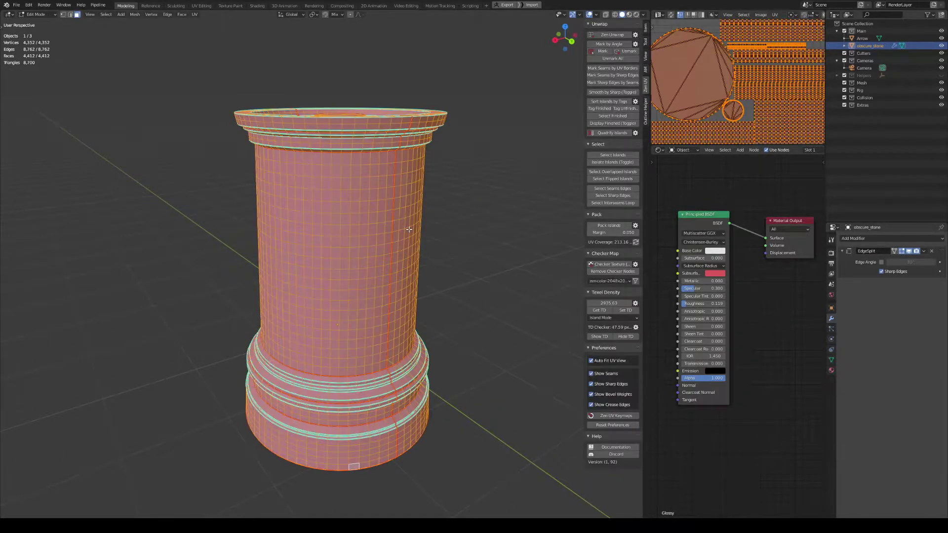
click(525, 314)
middle_drag(420, 311, 392, 355)
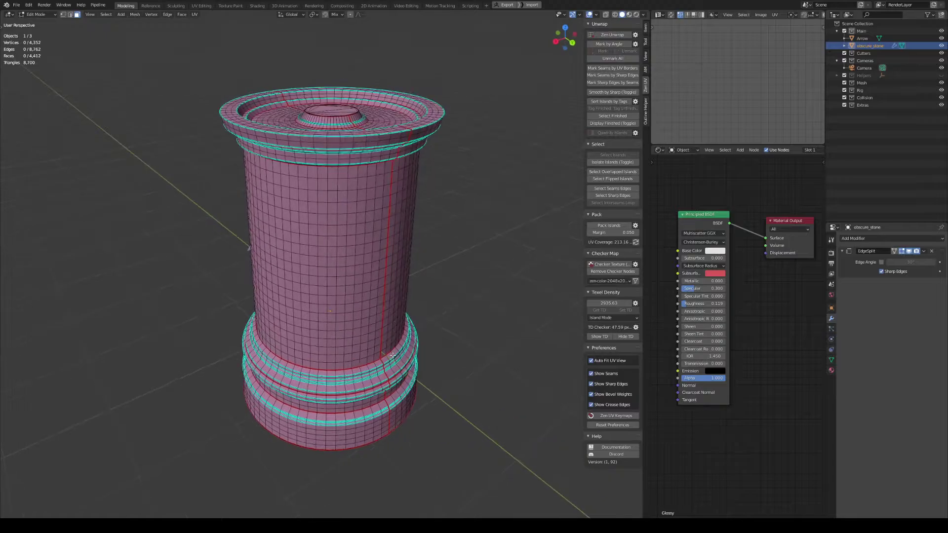
- Select the whole column and then only its upper portion to view the corresponding UV islands
drag(459, 79, 187, 491)
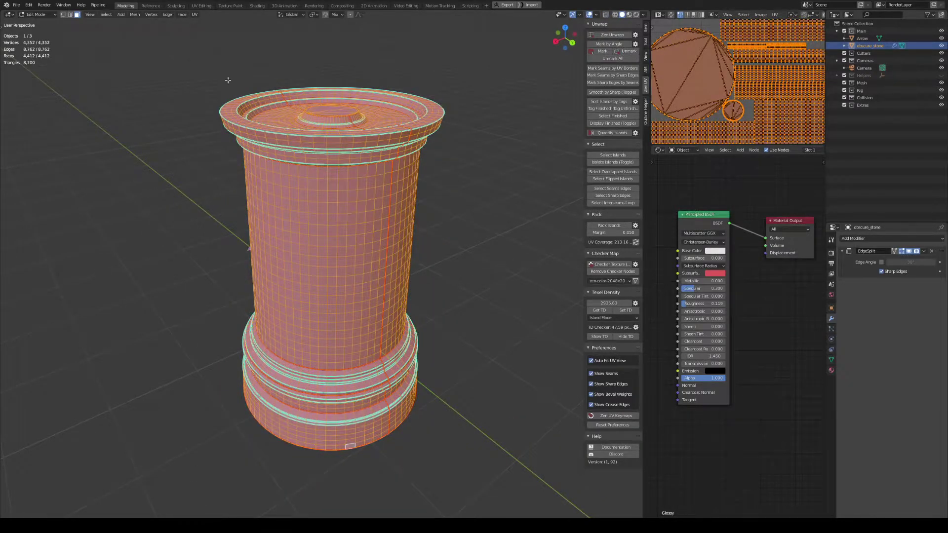
drag(195, 68, 492, 180)
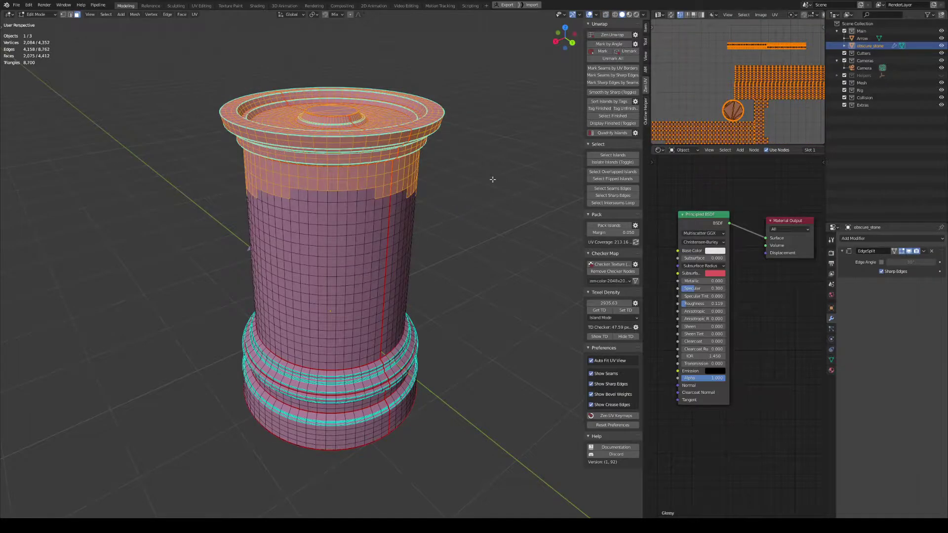
middle_drag(376, 225, 380, 208)
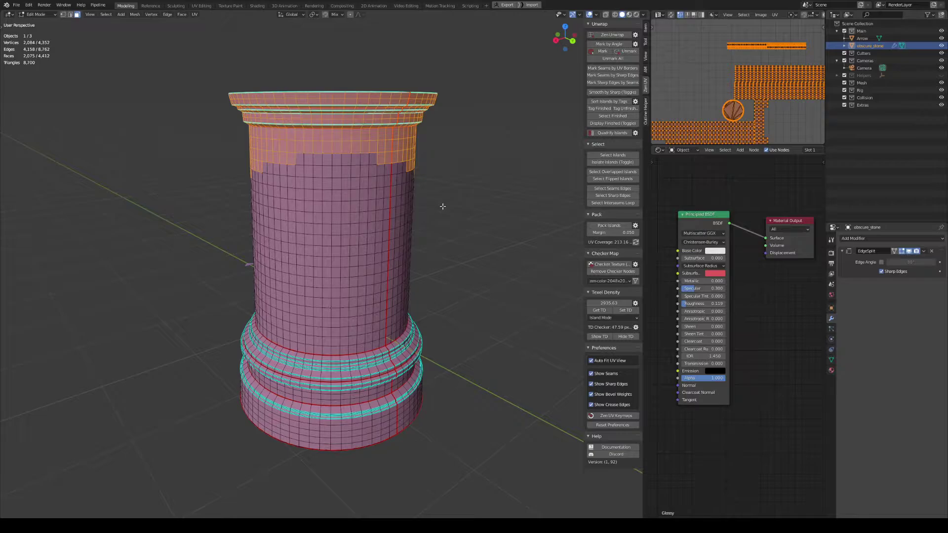
- Switch to ZBrush, inspect the column's coloured polygroups from above, and return to Blender
key(alt+Tab)
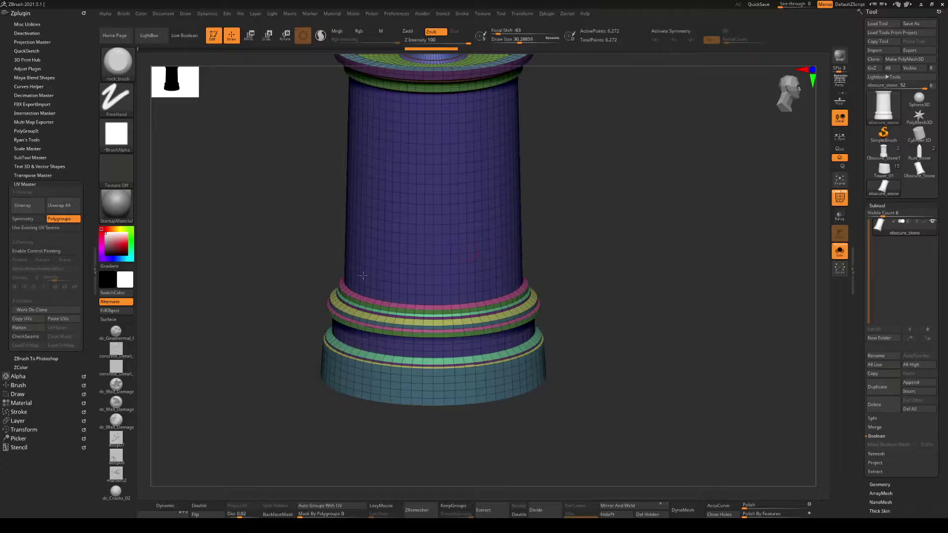
drag(556, 170, 558, 226)
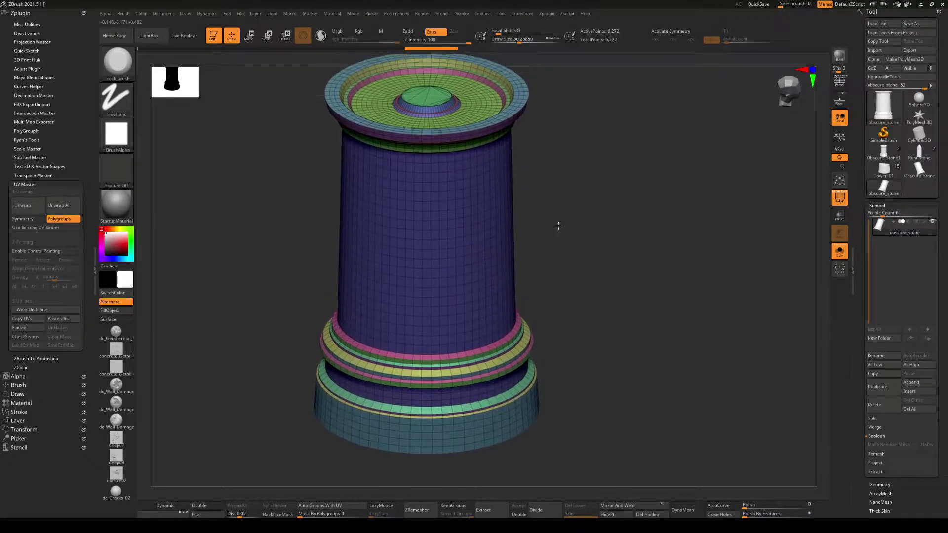
key(alt+Tab)
- Clear the face selection on the column's upper portion, staying in Edit Mode
right_click(451, 162)
middle_drag(511, 88, 510, 106)
click(478, 199)
middle_drag(309, 176, 425, 237)
key(Tab)
click(397, 196)
key(Tab)
- Examine the seam and sharp edge loops around the column's base mouldings up close
middle_drag(448, 280, 447, 267)
shift+middle_drag(436, 334, 444, 225)
scroll(443, 224, up, 1)
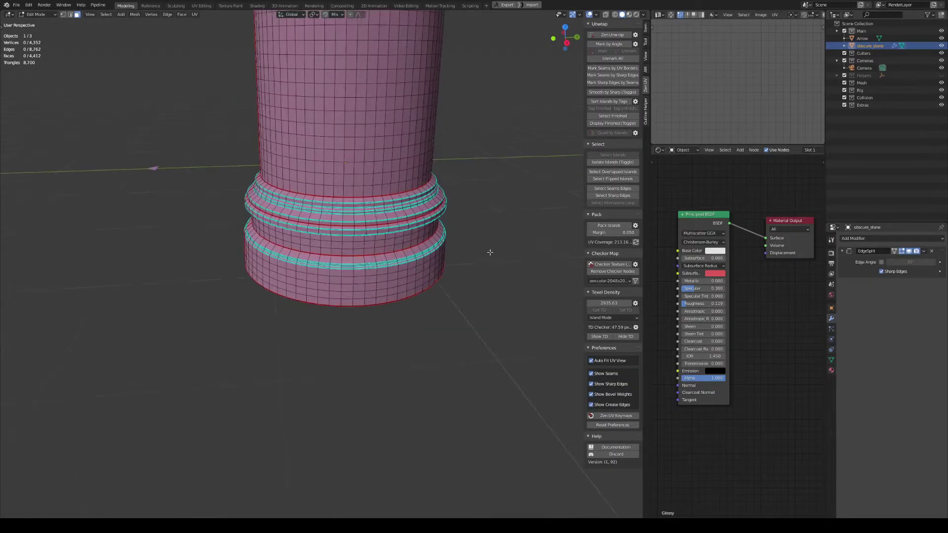
shift+middle_drag(490, 252, 461, 250)
scroll(459, 250, up, 1)
shift+middle_drag(474, 217, 471, 226)
scroll(471, 226, up, 3)
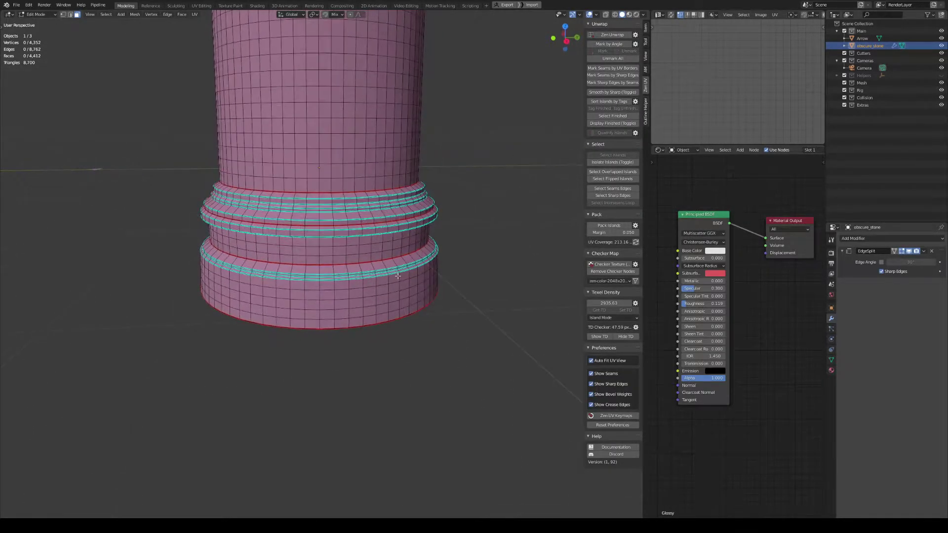
shift+middle_drag(475, 327, 429, 318)
- Select seven horizontal edge loops around the base mouldings in edge mode, mark them sharp, and clear the selection
click(448, 265)
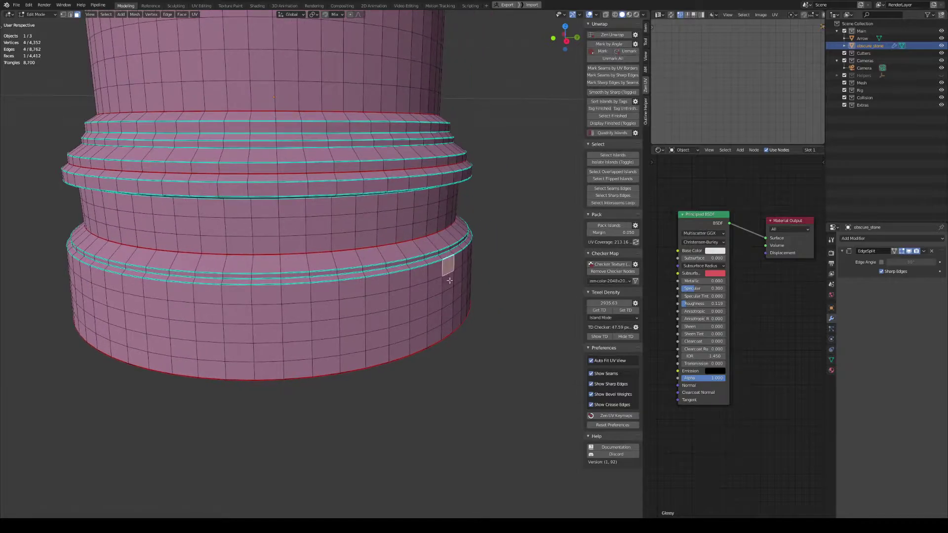
right_drag(412, 292, 417, 271)
alt+click(419, 270)
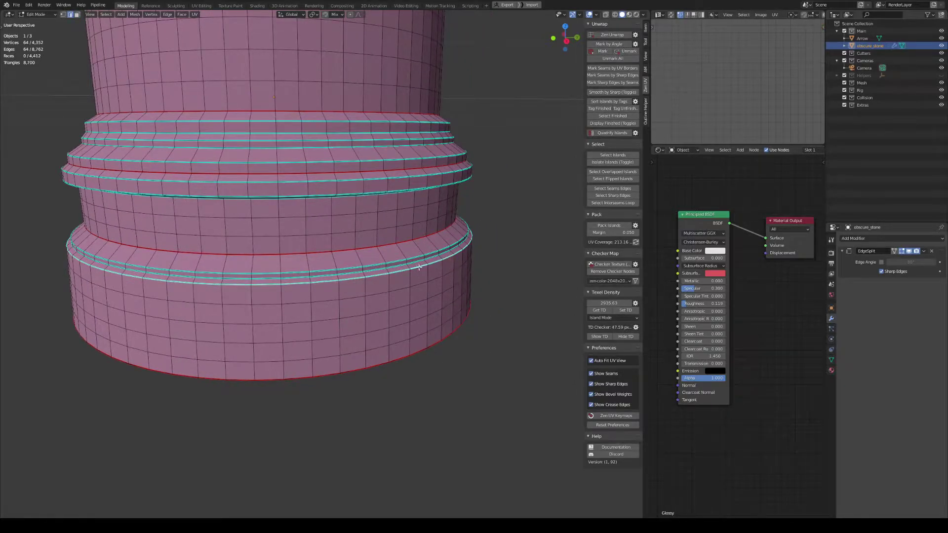
alt+click(418, 265)
alt+shift+click(418, 257)
alt+shift+click(411, 242)
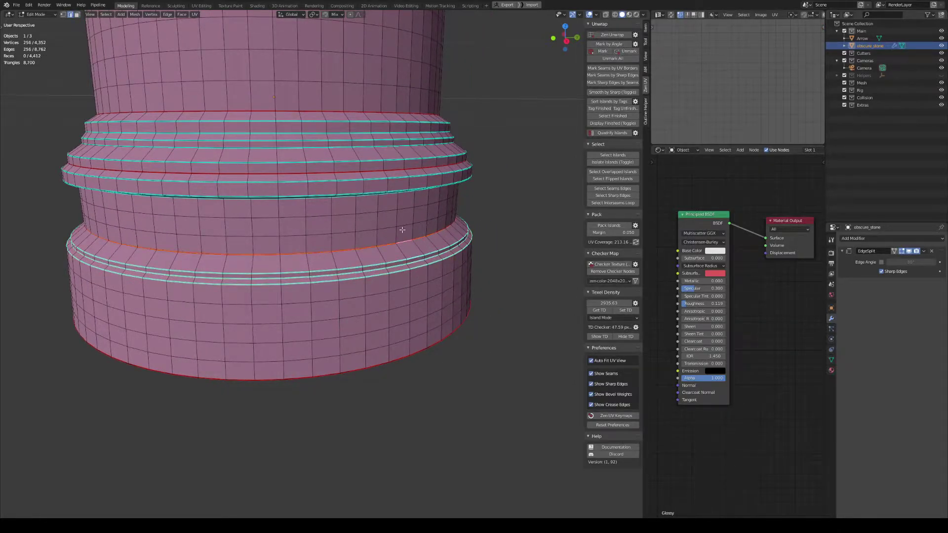
middle_drag(402, 230, 396, 175)
alt+shift+click(388, 177)
alt+shift+click(391, 169)
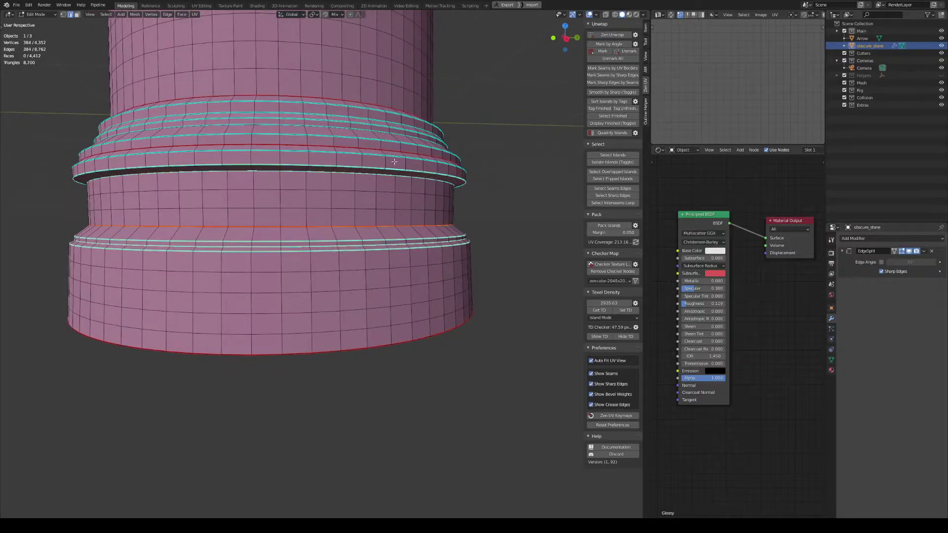
alt+shift+click(394, 162)
key(ctrl+e)
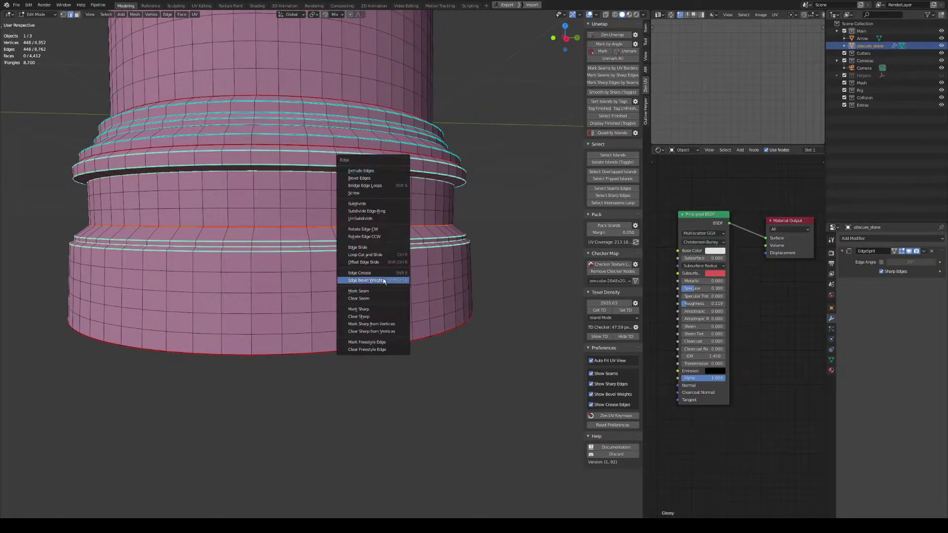
click(367, 310)
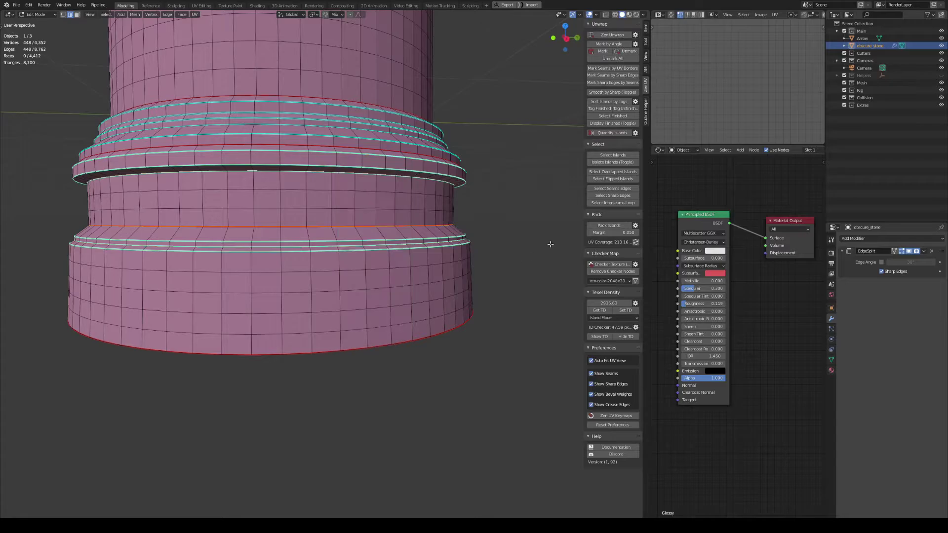
key(alt+a)
- Select part of the column's bottom edge plus the horizontal loops up through the base mouldings and mark them sharp
middle_drag(367, 310, 413, 242)
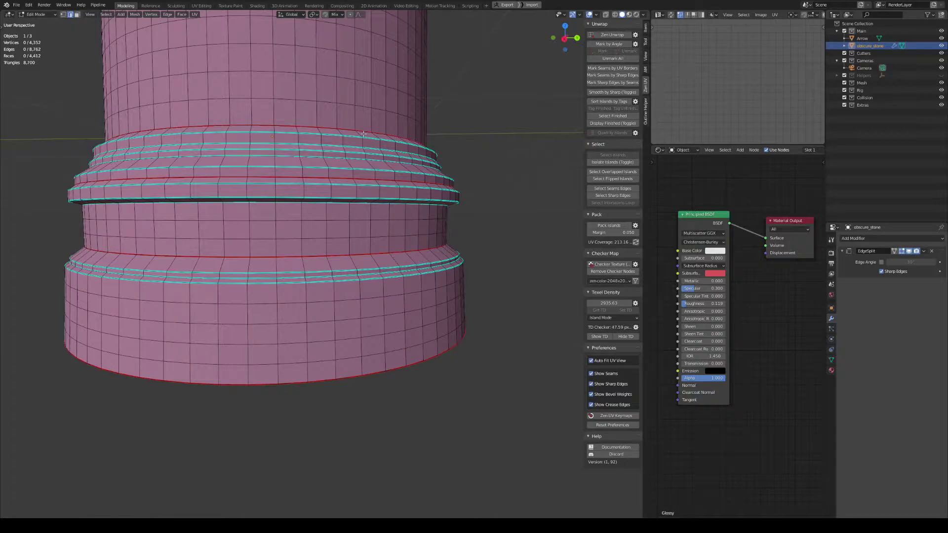
middle_drag(363, 134, 438, 209)
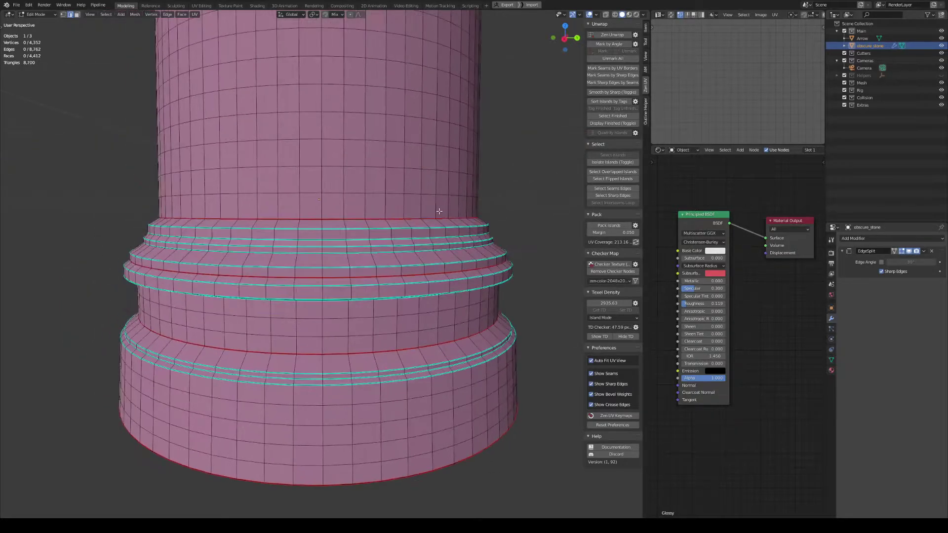
middle_drag(418, 241, 455, 267)
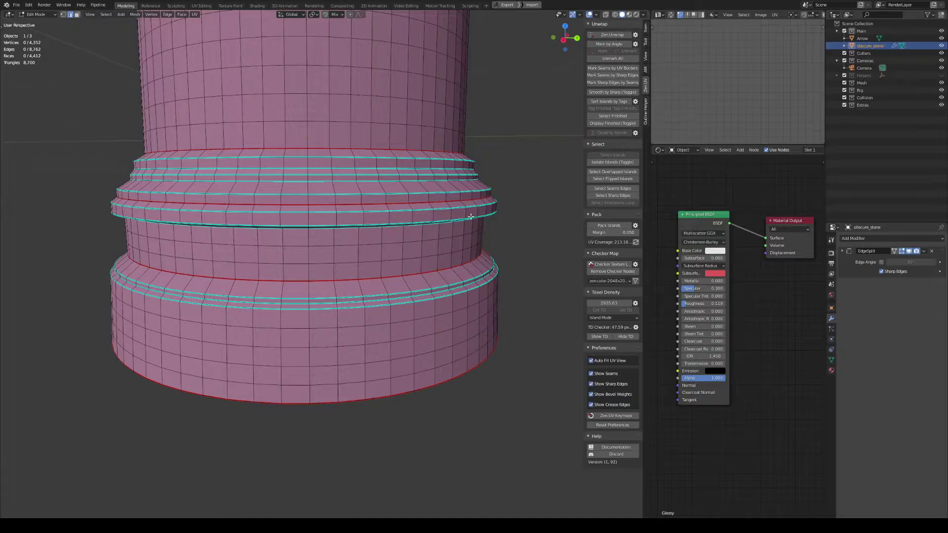
shift+middle_drag(170, 386, 198, 354)
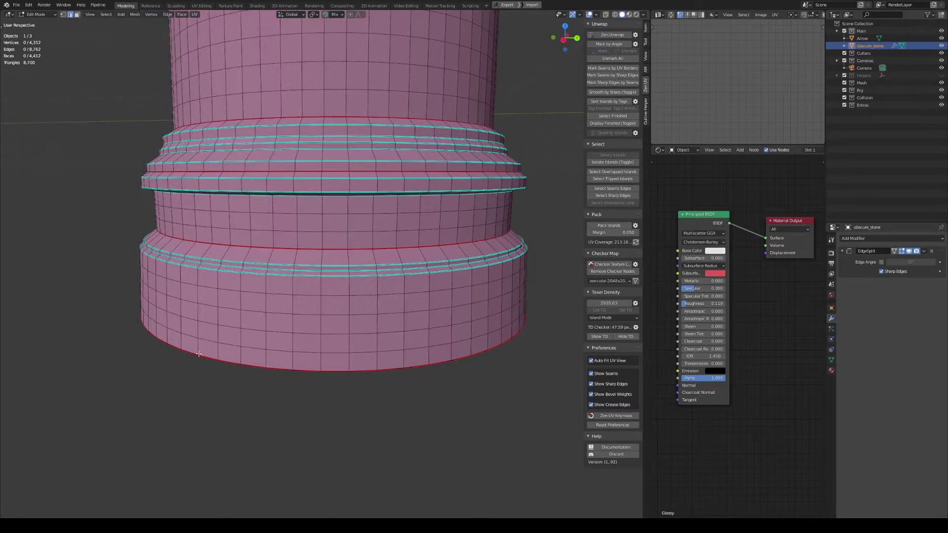
alt+click(197, 355)
alt+shift+click(188, 267)
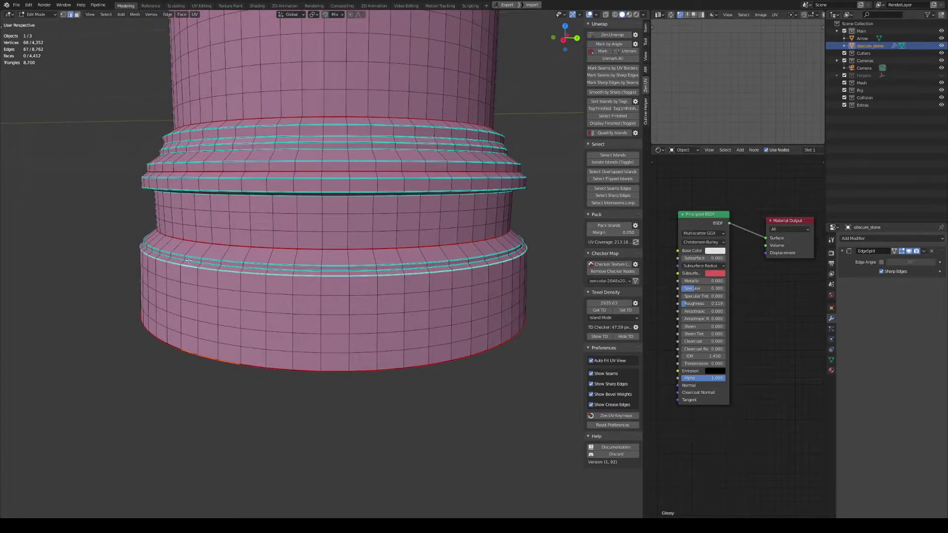
alt+shift+click(189, 261)
alt+shift+click(190, 256)
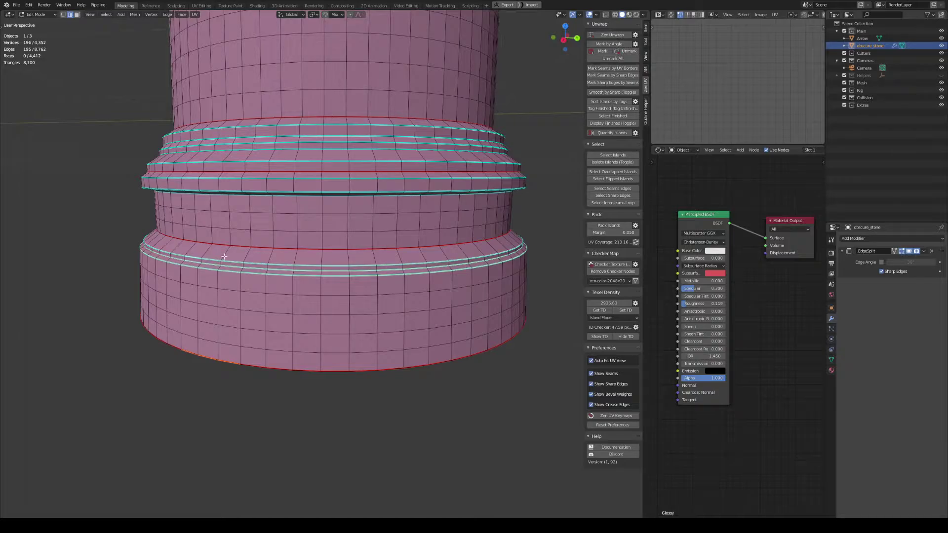
alt+shift+click(191, 235)
alt+shift+click(206, 190)
alt+shift+click(207, 178)
alt+shift+click(209, 171)
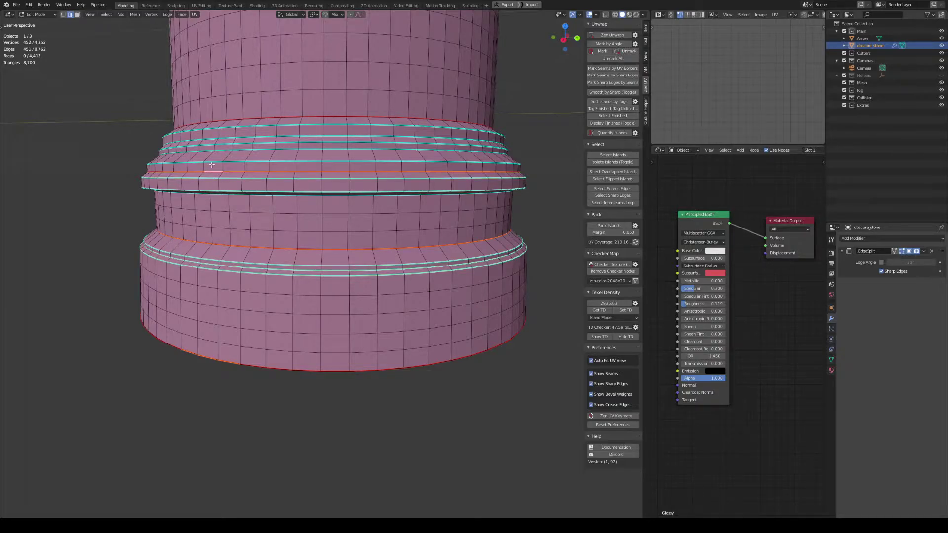
alt+shift+click(211, 163)
key(ctrl+e)
click(184, 304)
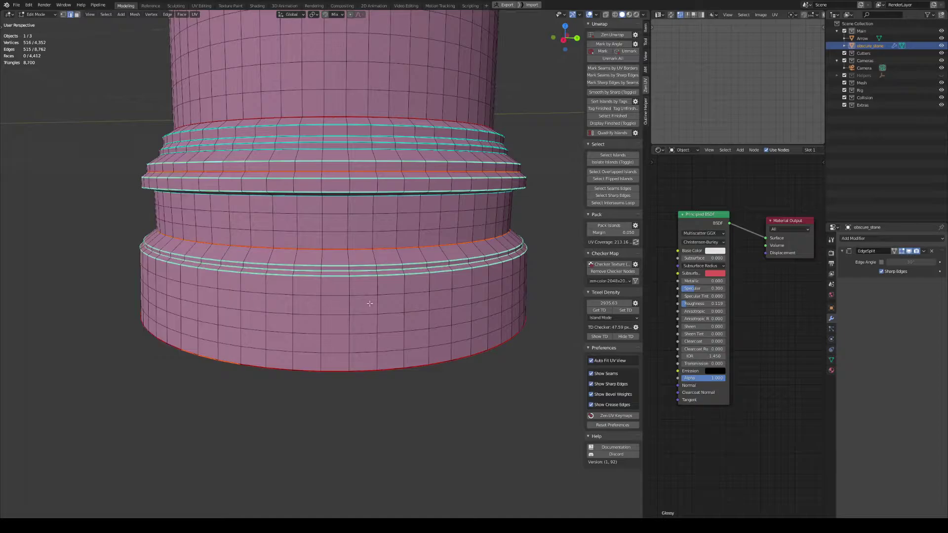
- Mark seams on the loops under the collar and rim, the recessed top loops, and the vertical line down the column
middle_drag(377, 262, 351, 433)
scroll(360, 143, down, 2)
shift+middle_drag(362, 143, 242, 242)
middle_drag(432, 242, 346, 178)
alt+click(320, 118)
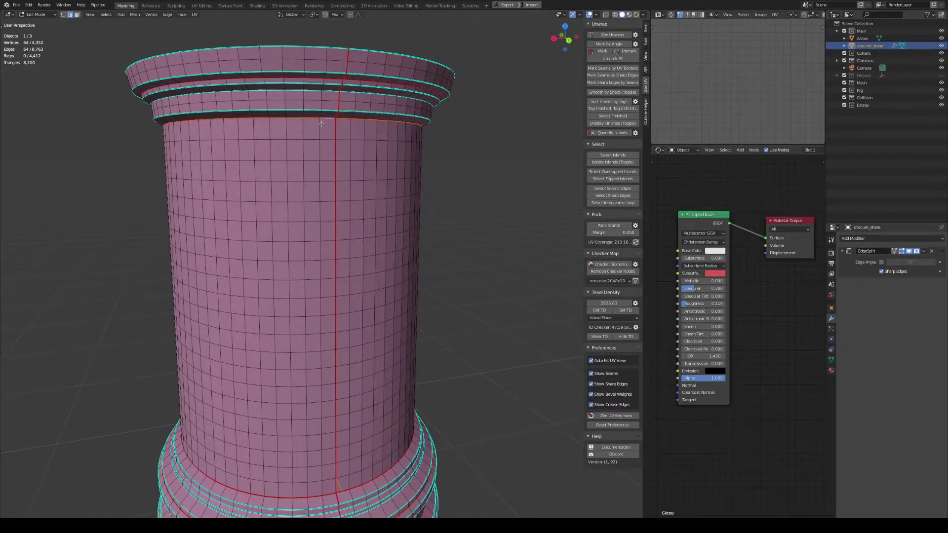
middle_drag(321, 124, 317, 130)
alt+shift+click(322, 74)
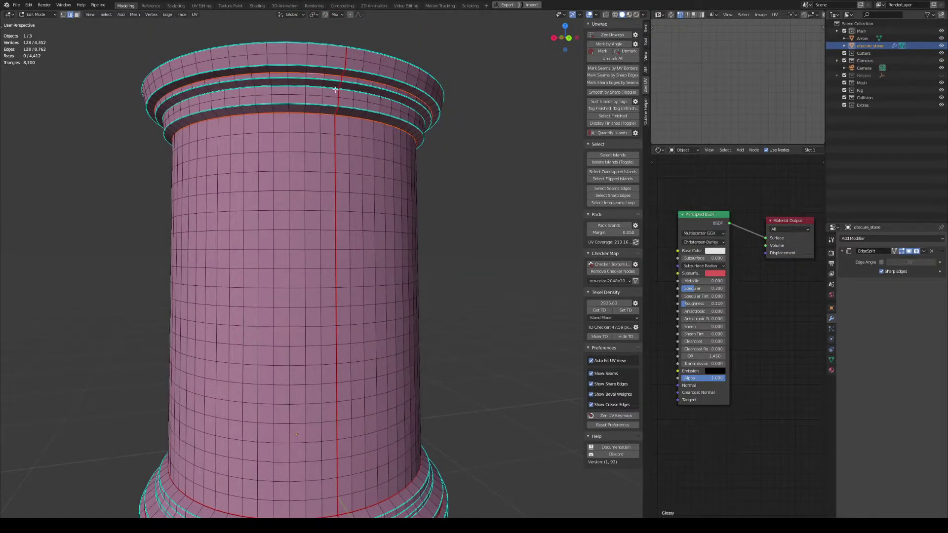
middle_drag(345, 68, 367, 162)
alt+shift+click(415, 114)
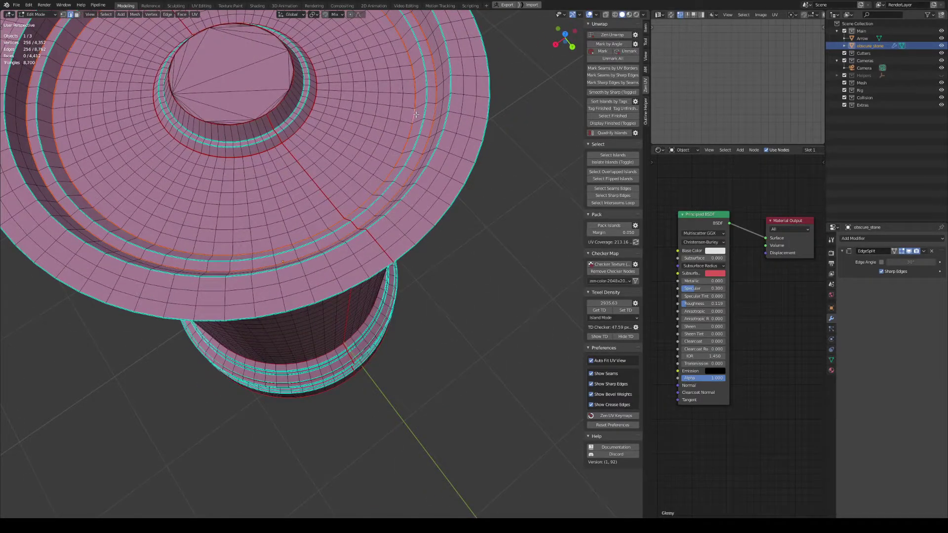
alt+shift+click(305, 172)
middle_drag(304, 172, 354, 134)
key(ctrl+e)
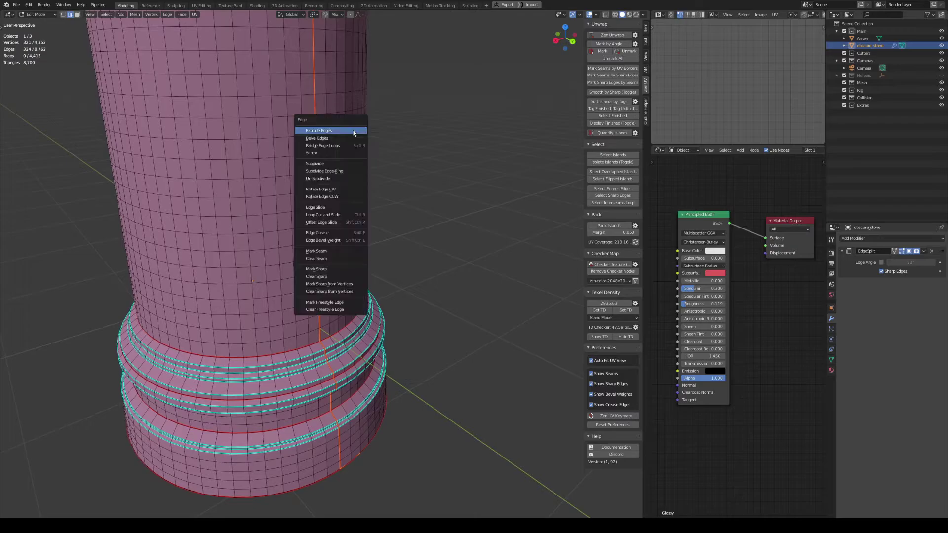
click(349, 250)
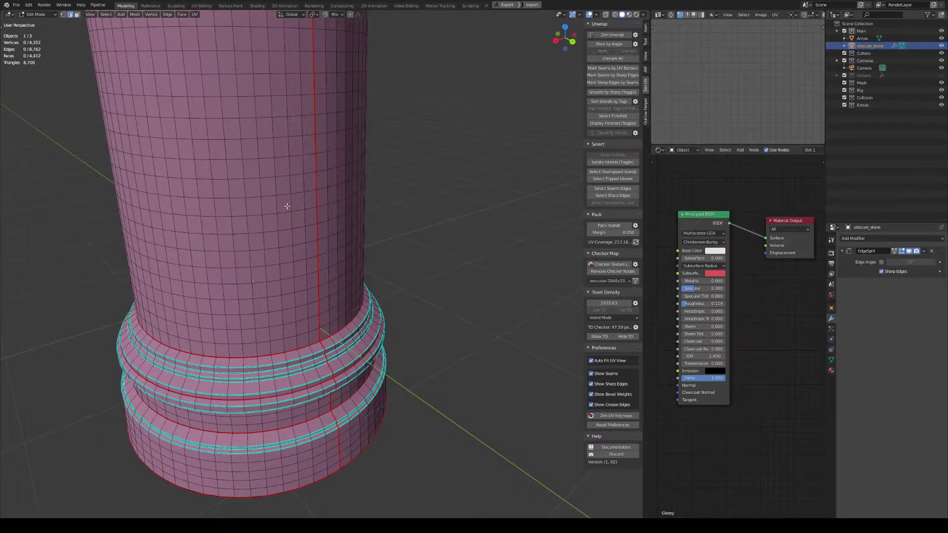
- Select the entire mesh to review its full UV layout, and clear the selection again
key(a)
scroll(734, 94, up, 4)
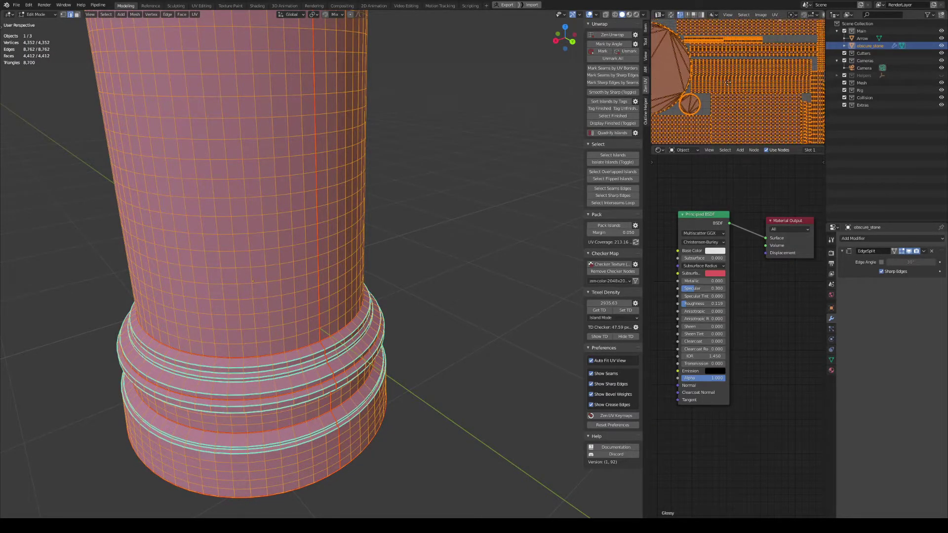
scroll(702, 87, down, 3)
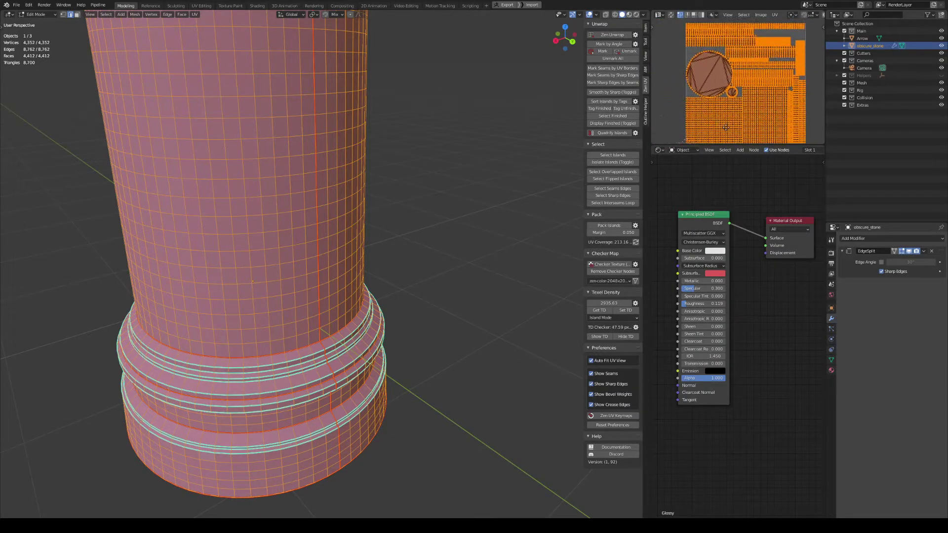
key(alt+a)
middle_drag(431, 172, 375, 211)
middle_drag(284, 40, 321, 198)
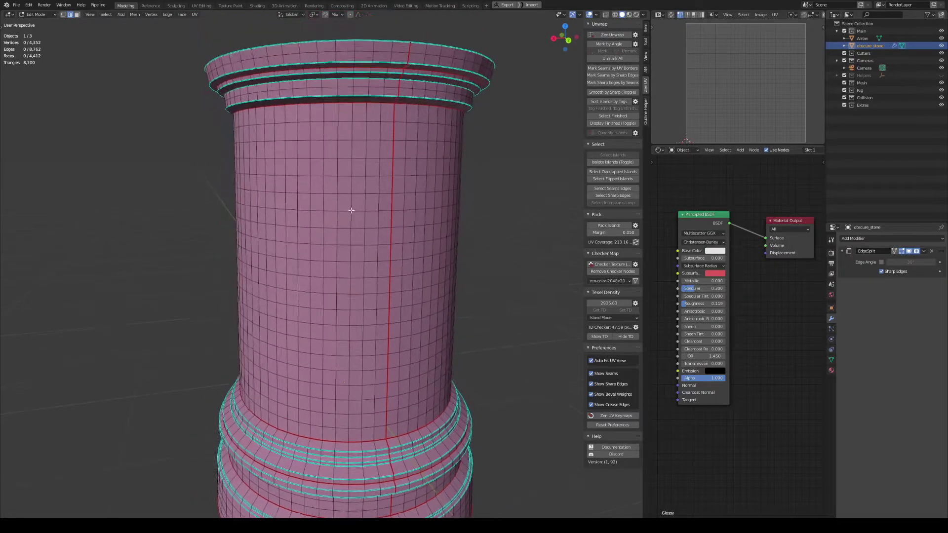
scroll(324, 202, down, 3)
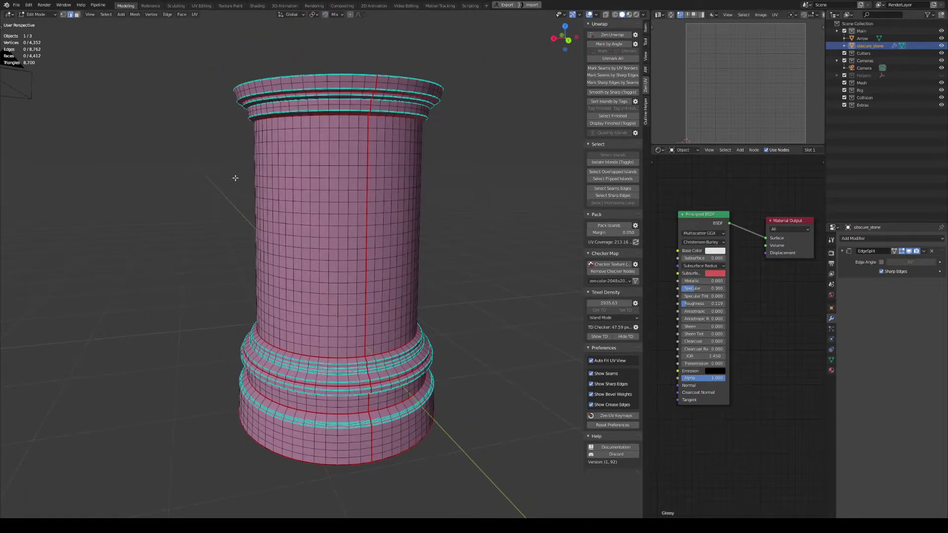
- Select the column's shaft all the way through from the front view to check its UV islands, and deselect it
key(KP_1)
key(alt+z)
drag(120, 125, 478, 374)
key(alt+z)
shift+middle_drag(286, 228, 332, 187)
scroll(332, 187, up, 3)
middle_drag(332, 187, 396, 277)
scroll(424, 223, down, 4)
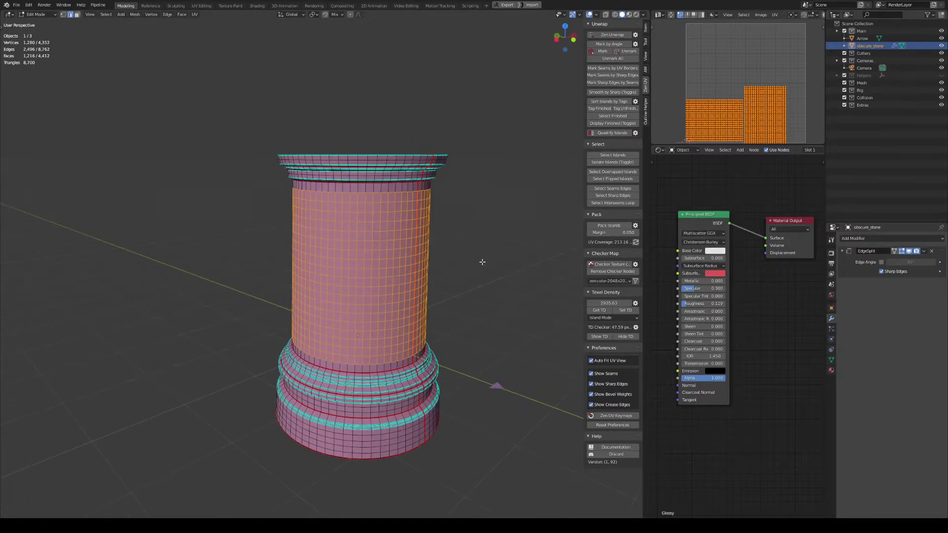
click(482, 262)
shift+middle_drag(434, 316, 422, 271)
scroll(382, 340, up, 1)
scroll(382, 340, up, 2)
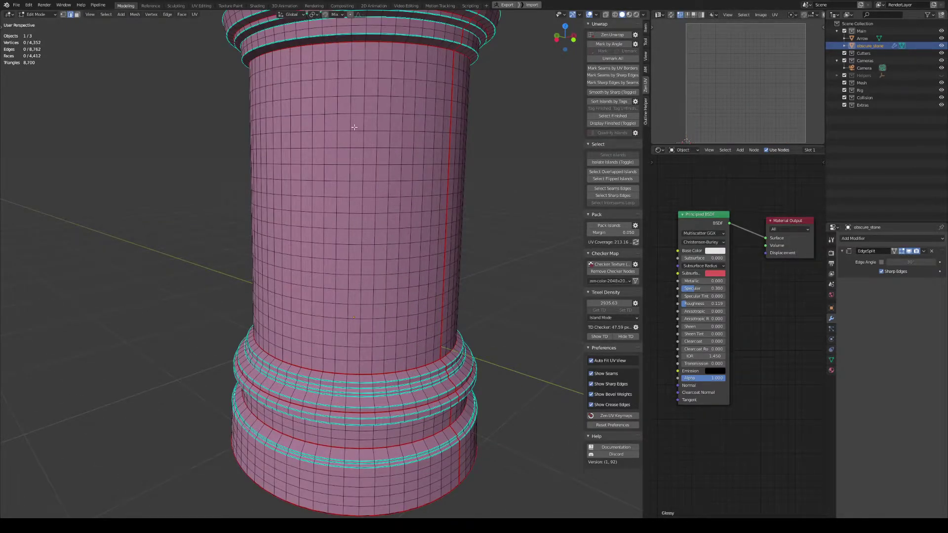
- Try dissolving the column shaft's edges, selected all the way through from the front view, and undo it
middle_drag(355, 119, 332, 155)
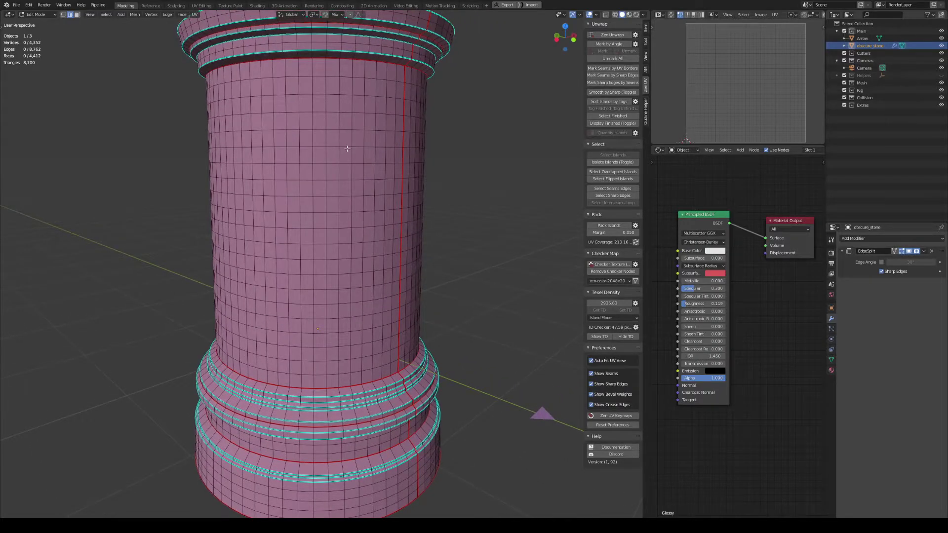
middle_drag(230, 106, 209, 110)
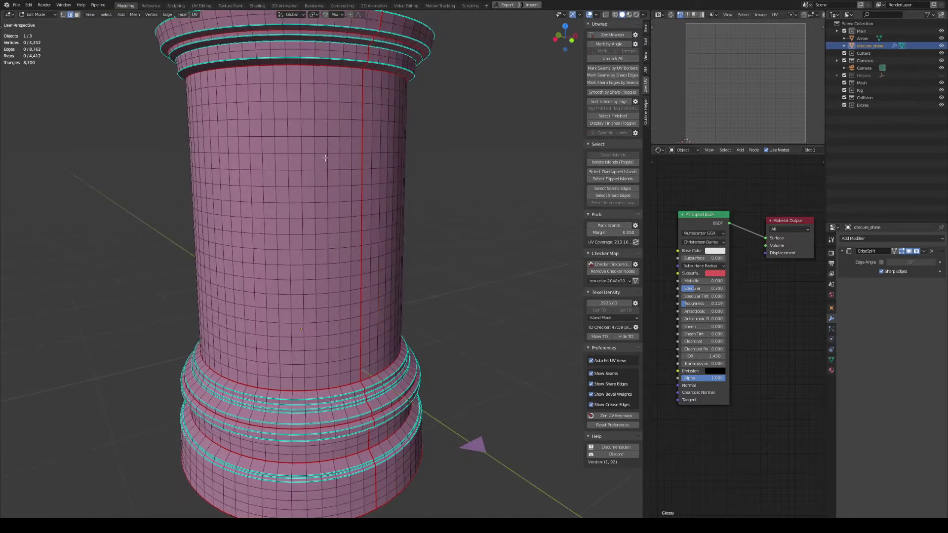
key(KP_1)
drag(138, 110, 459, 315)
key(ctrl+x)
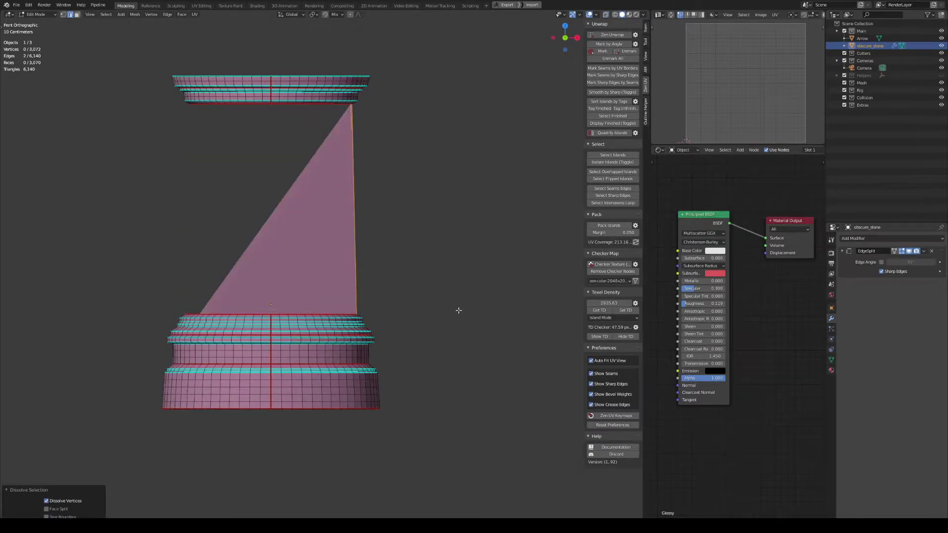
key(ctrl+z)
shift+middle_drag(244, 217, 289, 232)
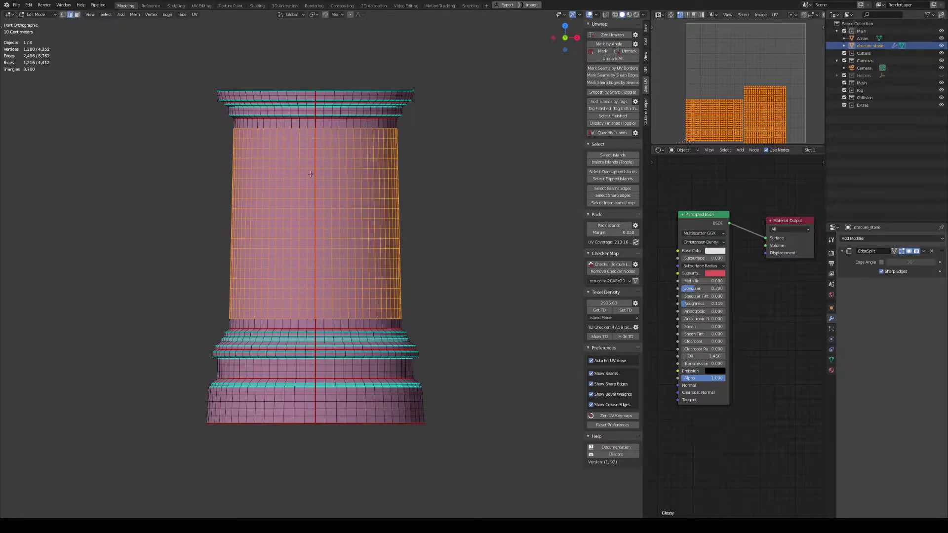
- Inspect the column from the side and underneath, clearing the shaft selection, to examine the base seams and bottom cap
middle_drag(337, 144, 406, 317)
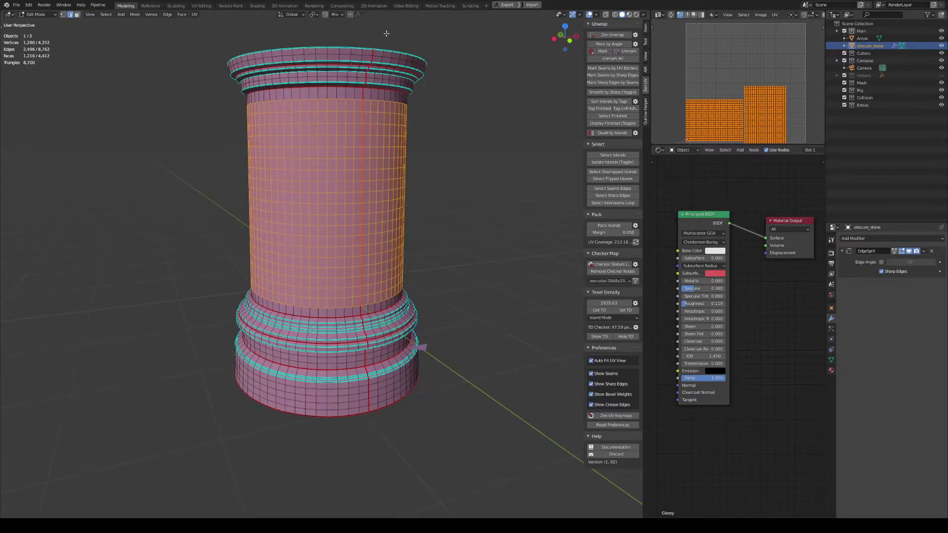
middle_drag(336, 180, 372, 316)
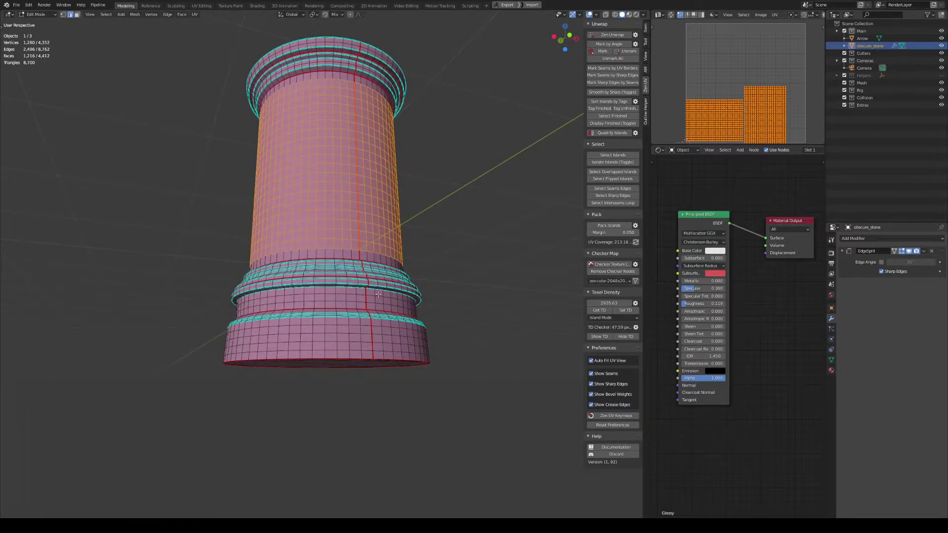
scroll(394, 344, up, 5)
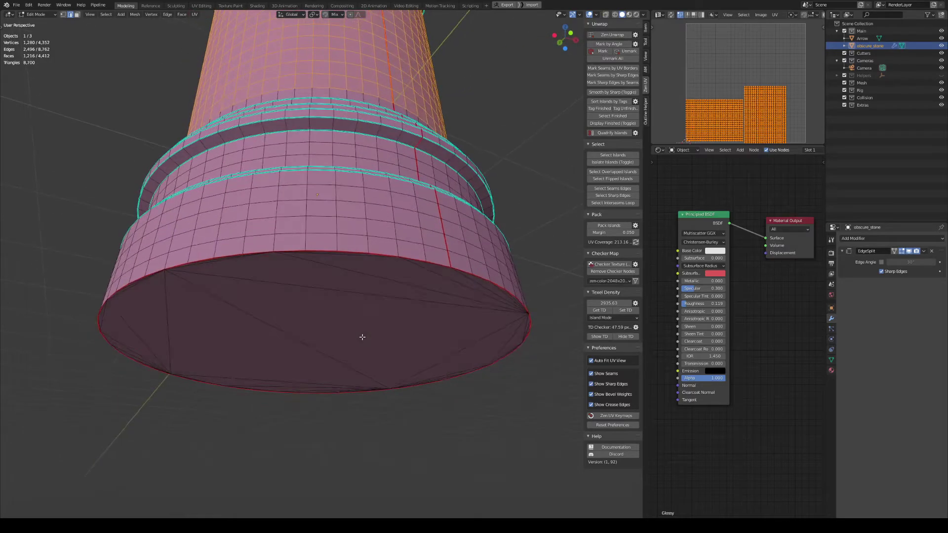
middle_drag(362, 339, 369, 379)
scroll(371, 379, down, 4)
middle_drag(482, 74, 500, 255)
key(alt+a)
middle_drag(449, 207, 413, 198)
middle_drag(435, 163, 366, 211)
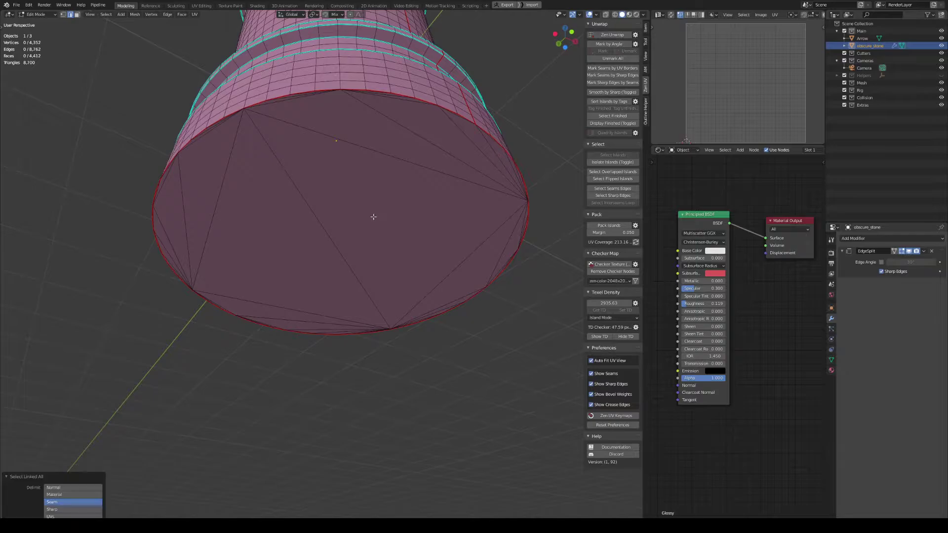
- Select the base area around the bottom cap all the way through, check its UV islands, and deselect it
click(397, 156)
key(alt+z)
drag(133, 370, 550, 148)
key(alt+z)
middle_drag(399, 270, 408, 259)
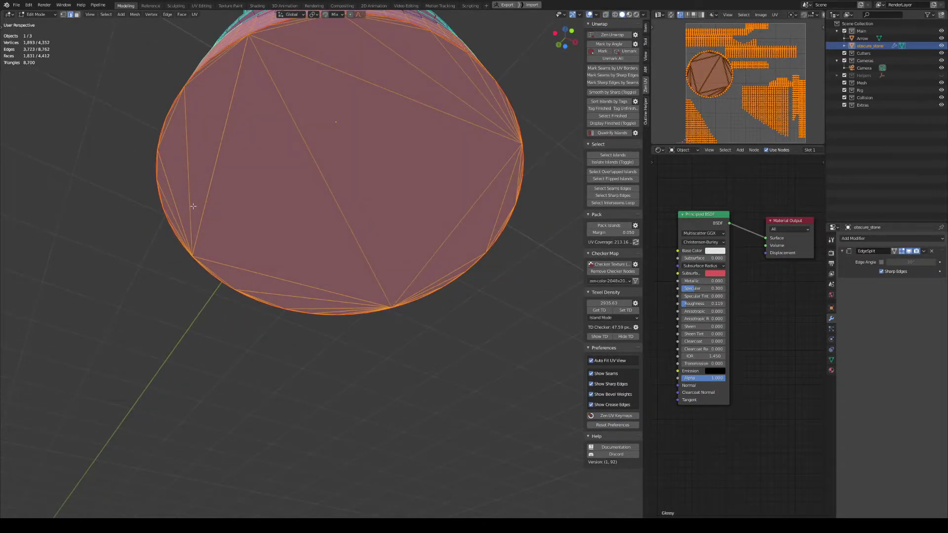
click(311, 386)
- Examine the seams and sharp edges on the column's top, around the rim rings and the raised central knob
middle_drag(410, 171, 366, 387)
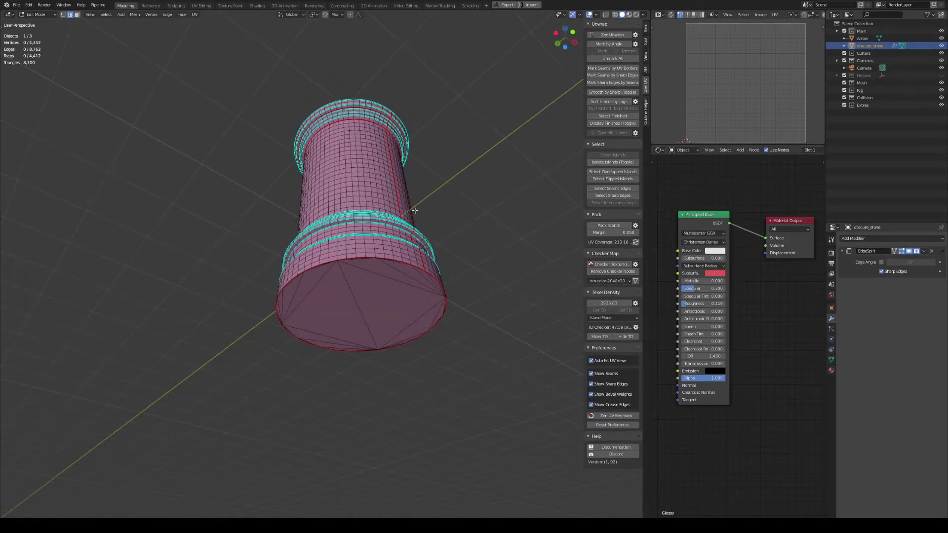
middle_drag(415, 211, 464, 377)
scroll(335, 266, up, 8)
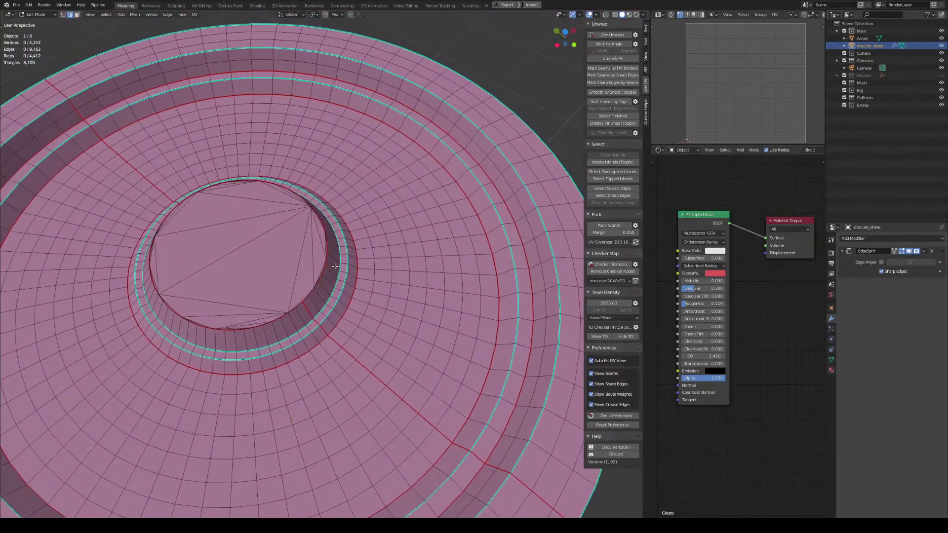
middle_drag(334, 267, 297, 154)
shift+middle_drag(404, 323, 404, 299)
scroll(404, 298, up, 1)
scroll(256, 308, down, 2)
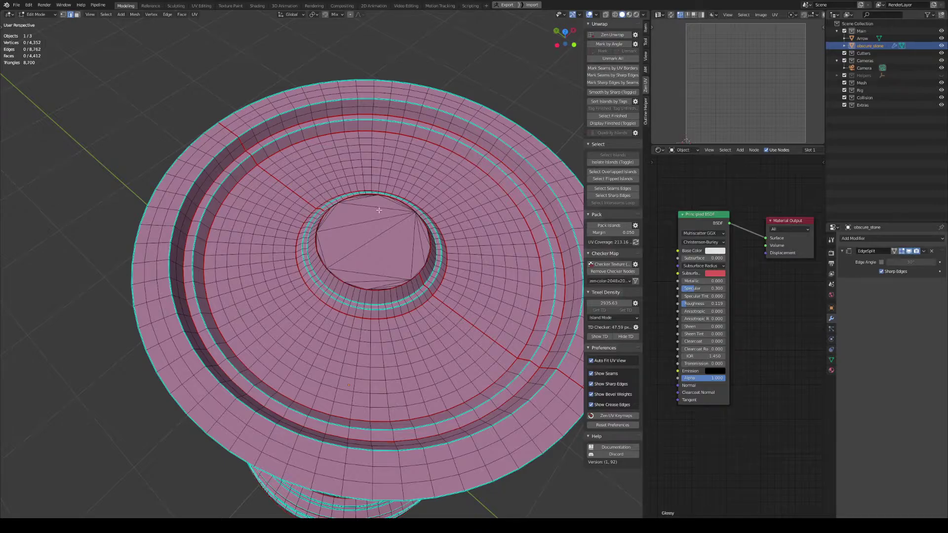
middle_drag(392, 213, 405, 246)
scroll(448, 286, up, 1)
shift+middle_drag(443, 278, 414, 285)
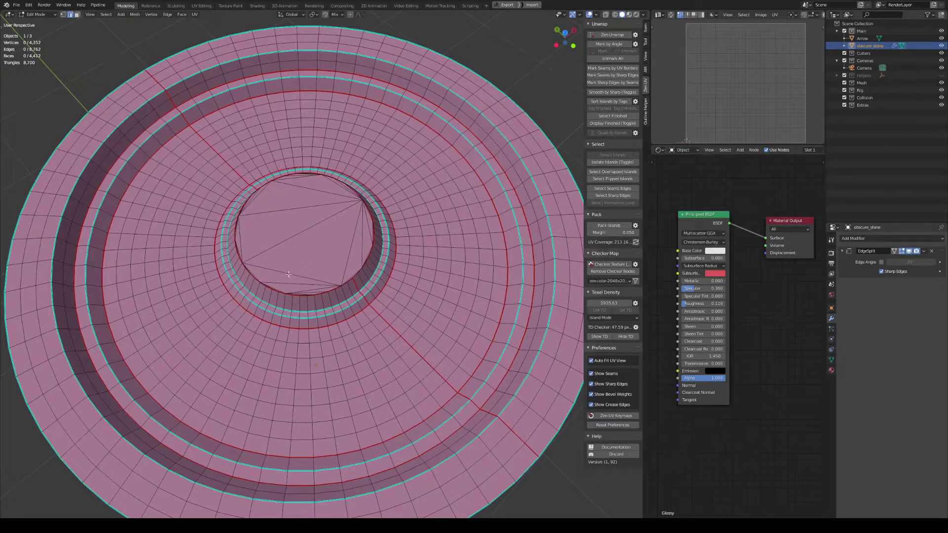
- Select the central knob's top cap with its seam-bounded linked geometry to check its UV island, and deselect it
click(273, 272)
key(ctrl+l)
middle_drag(333, 364, 334, 347)
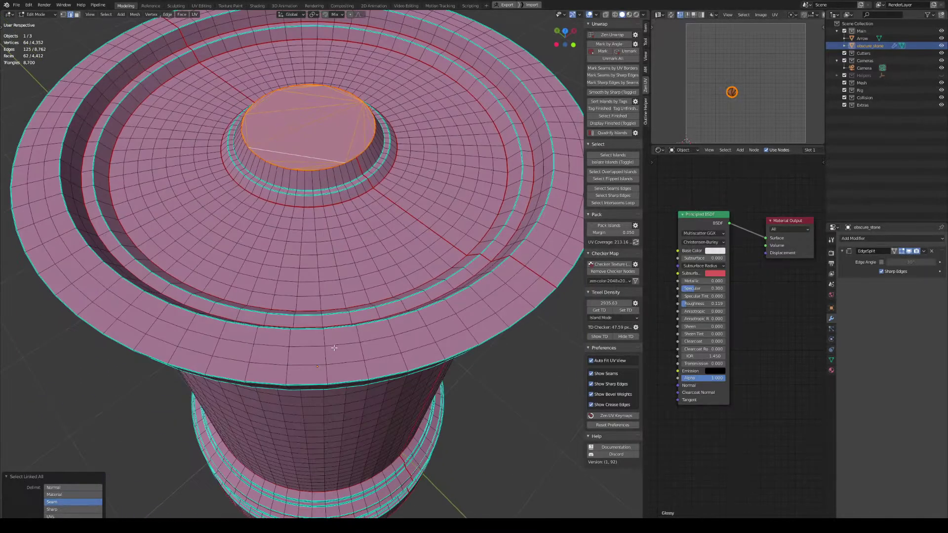
click(230, 347)
- Try triangulating a single quad on the column's top rim in face selection mode, and undo it
key(3)
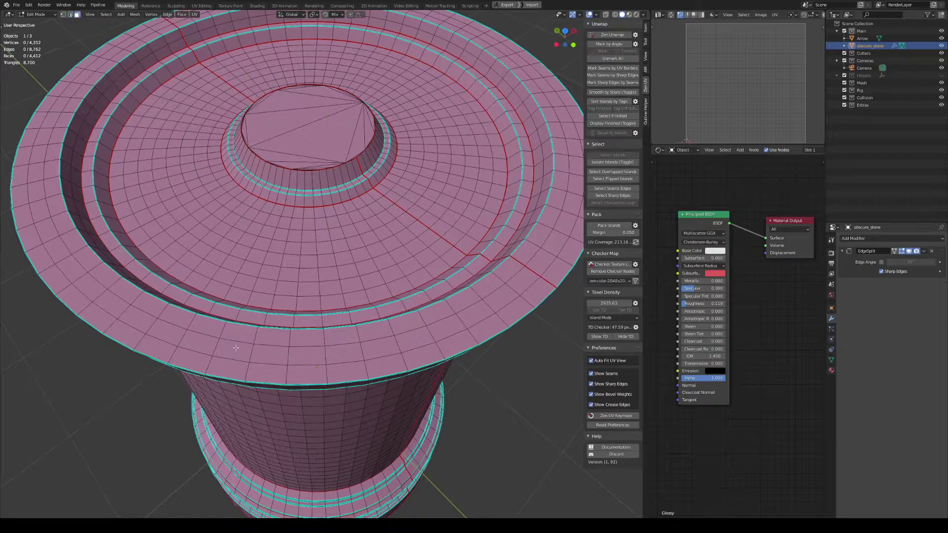
click(233, 352)
middle_drag(289, 349, 289, 342)
key(ctrl+t)
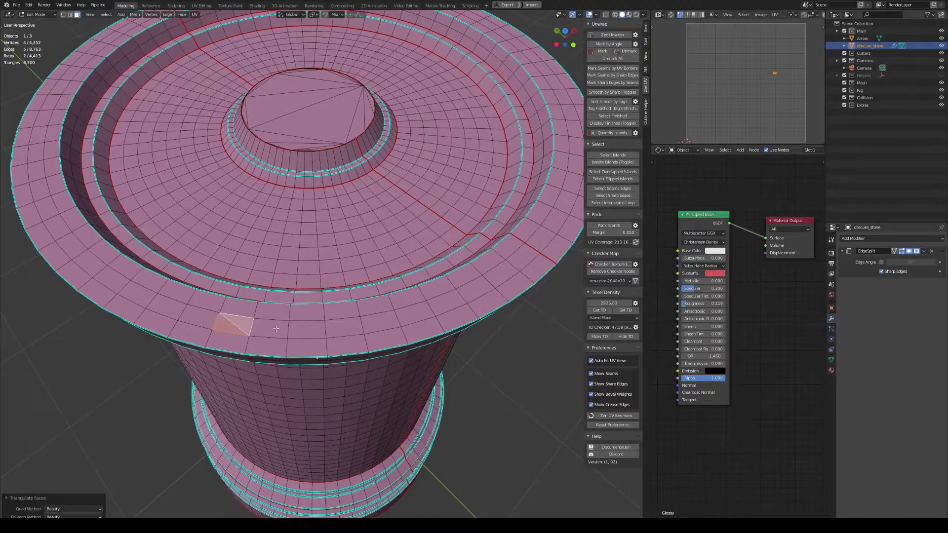
key(ctrl+z)
- Check the UVs of one shaft face and of the whole bottom cap selected up to its seams, and deselect
middle_drag(334, 372, 301, 212)
scroll(334, 383, down, 2)
click(302, 210)
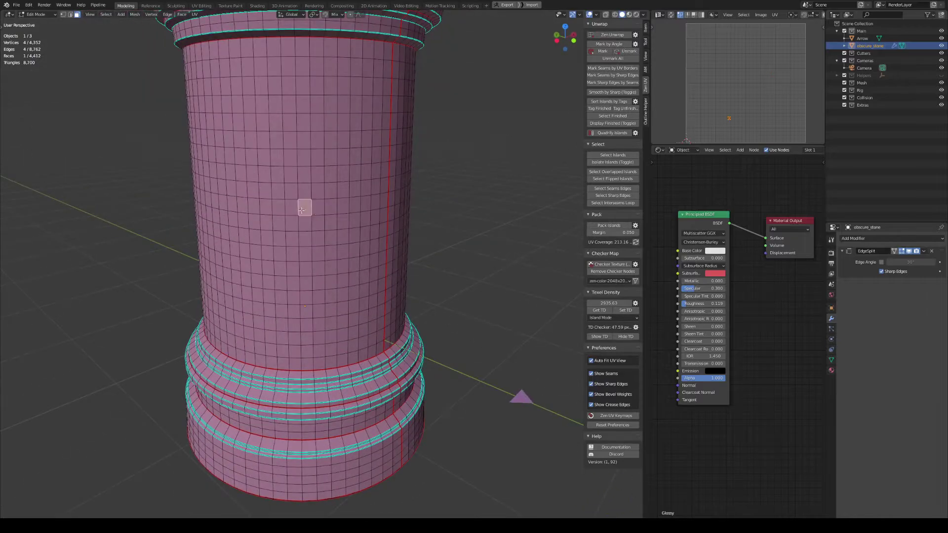
middle_drag(376, 358, 153, 265)
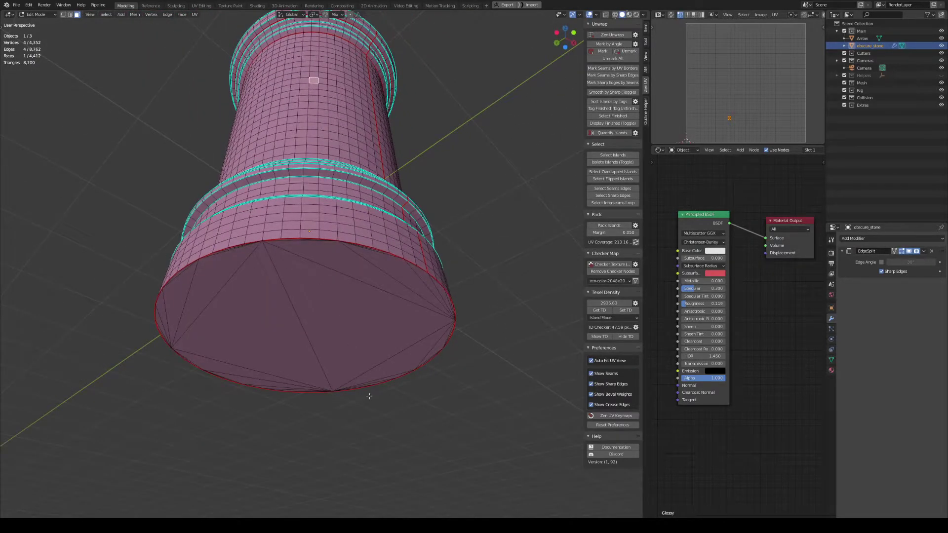
click(211, 317)
key(ctrl+l)
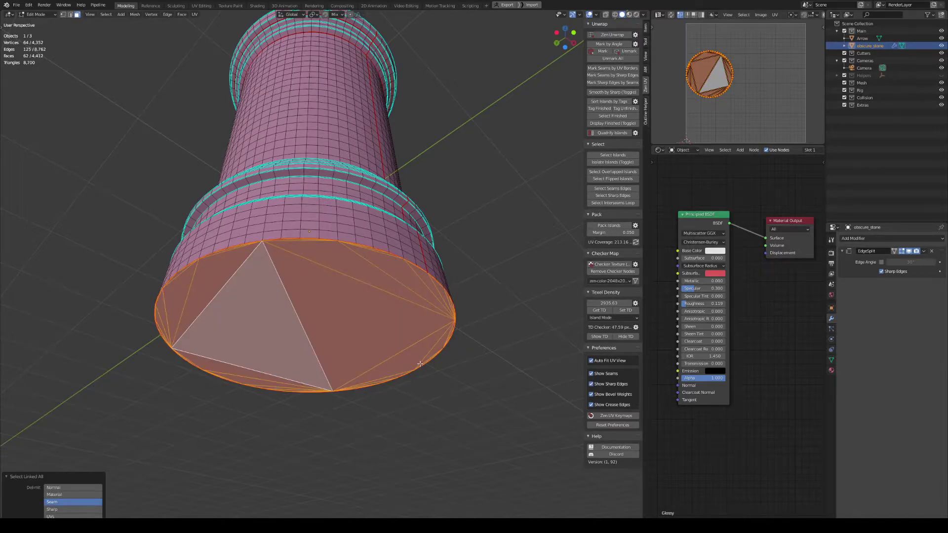
key(alt+a)
middle_drag(198, 370, 384, 237)
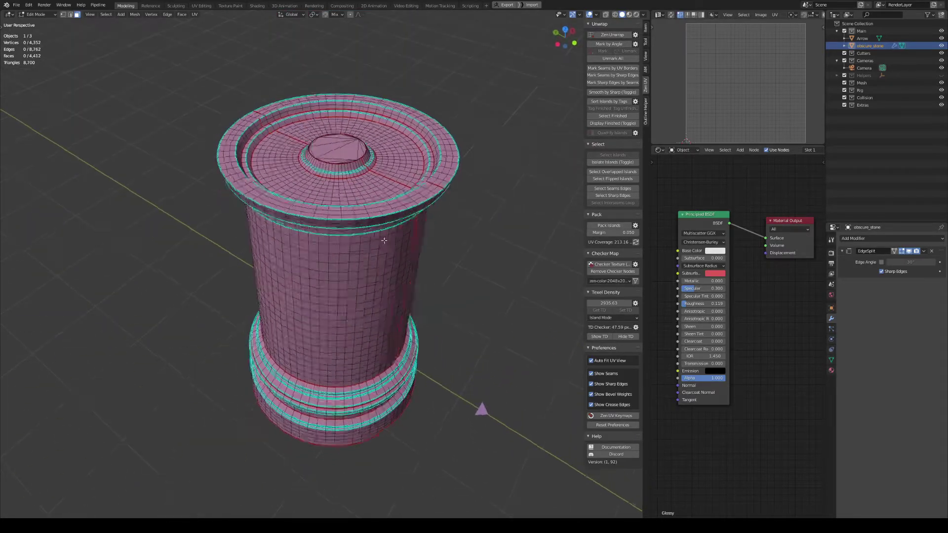
- Select the entire column mesh to review its full UV layout once more, and clear the selection
key(a)
scroll(341, 308, up, 3)
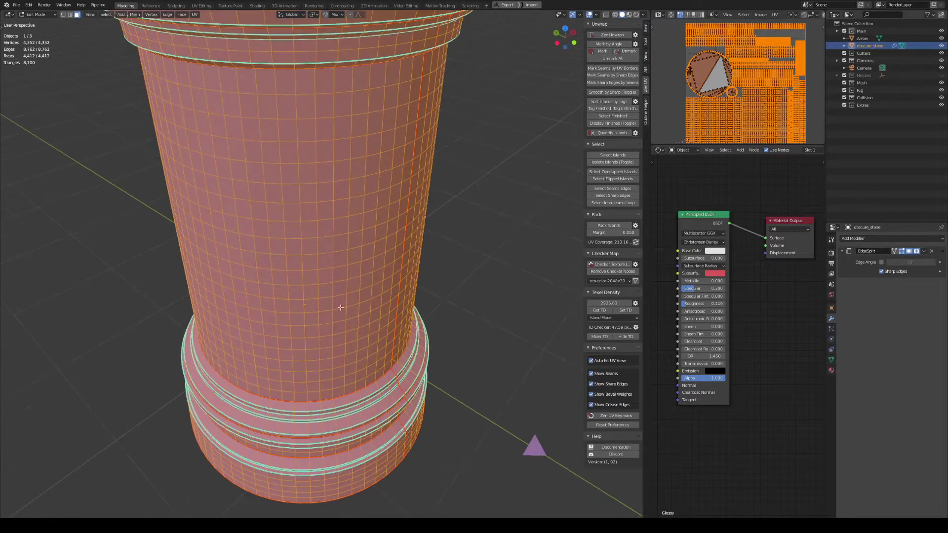
middle_drag(320, 465, 382, 313)
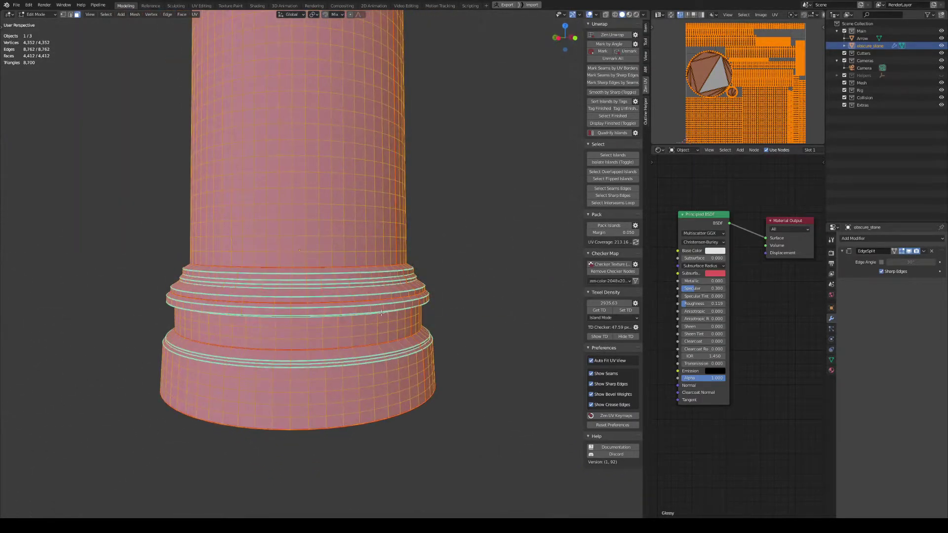
shift+middle_drag(337, 340, 353, 494)
middle_drag(434, 207, 456, 244)
key(alt+a)
- View the column in Object Mode and switch the Edge Split modifier's Edge Angle option on and off again
key(Tab)
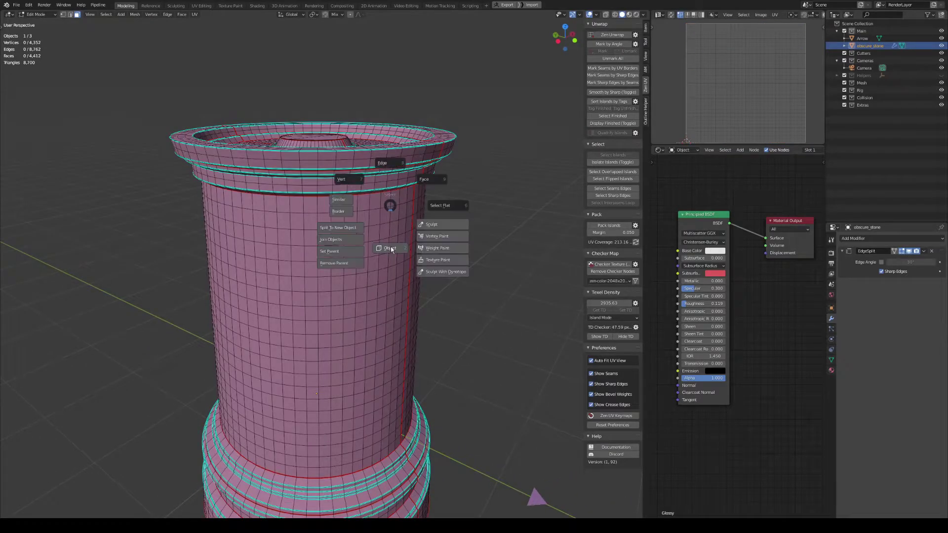
click(390, 248)
shift+middle_drag(398, 259, 364, 224)
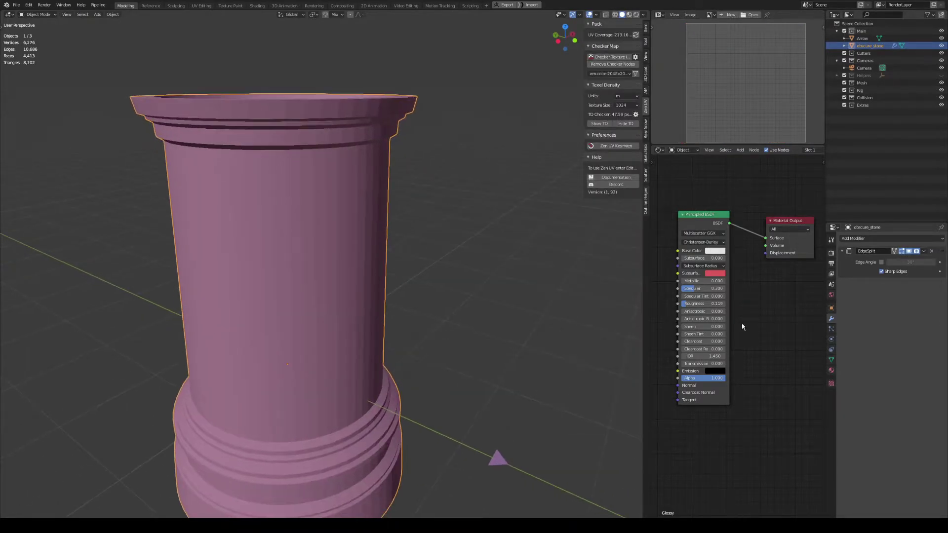
click(868, 239)
click(798, 296)
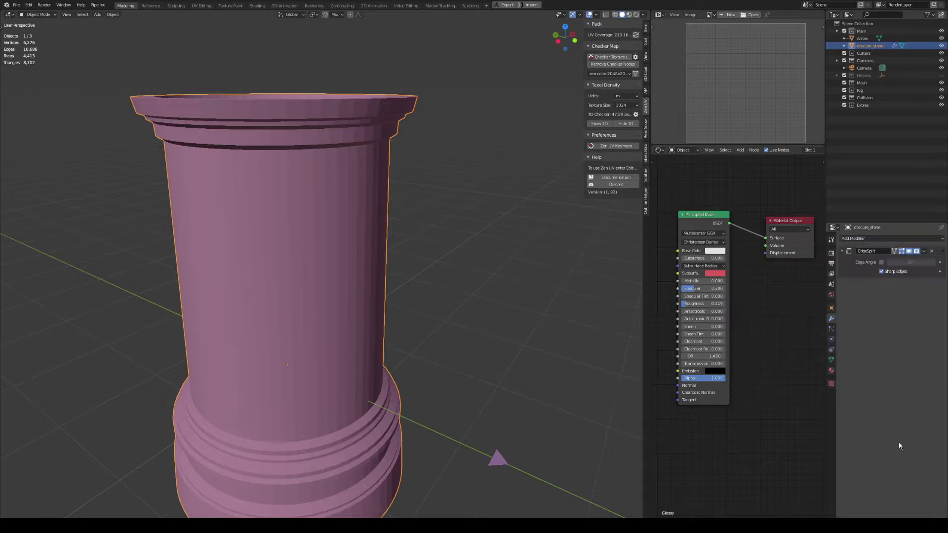
shift+middle_drag(322, 317, 330, 273)
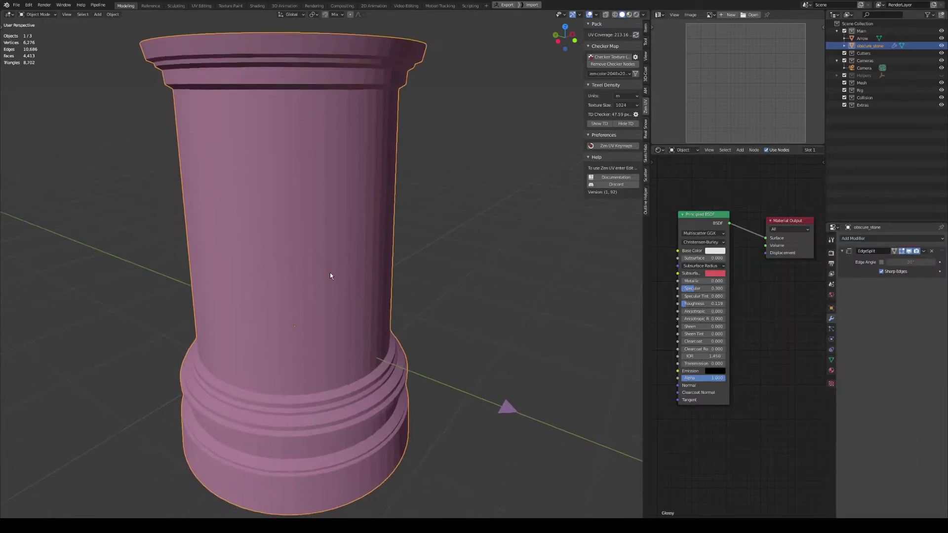
click(882, 262)
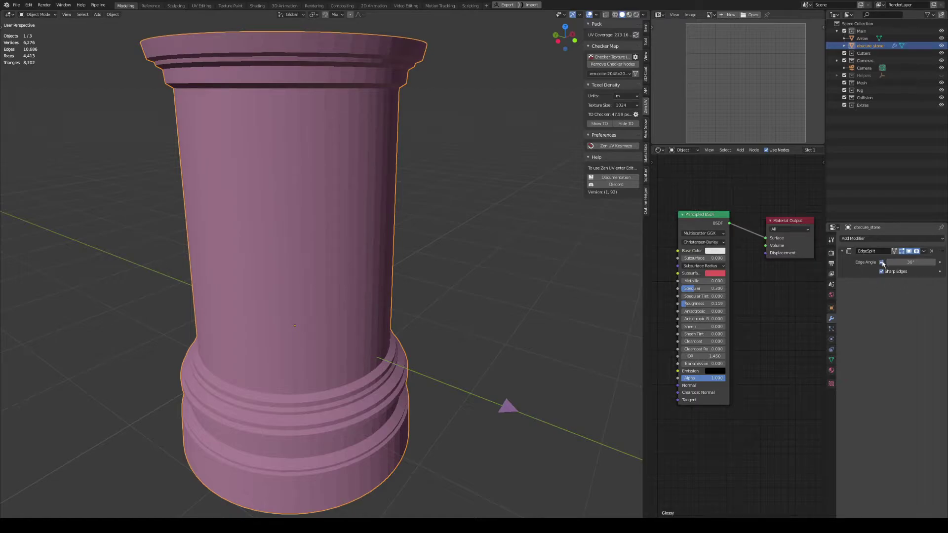
click(882, 262)
- Go back into Edit Mode and examine the seams and sharp edges along the base mouldings, shaft and collar
scroll(333, 295, up, 2)
key(Tab)
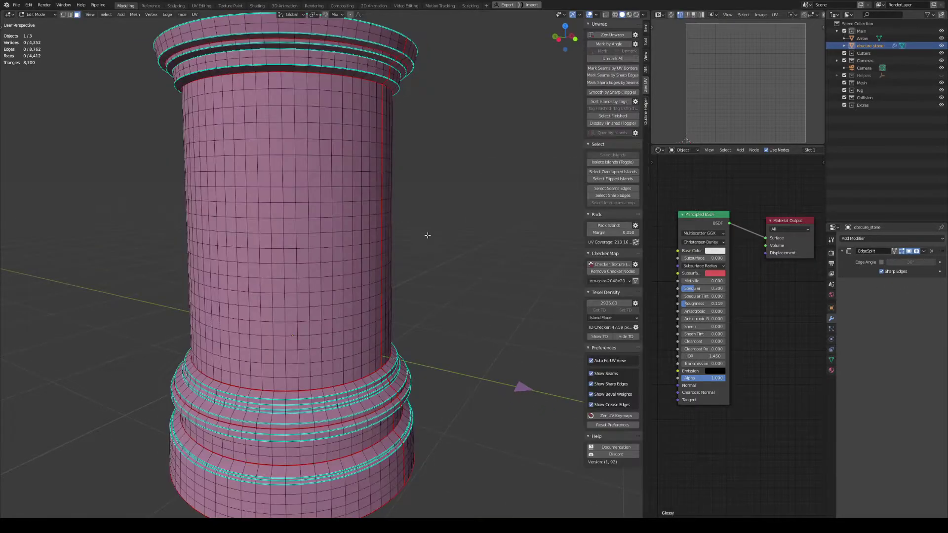
scroll(335, 333, up, 1)
scroll(335, 333, up, 4)
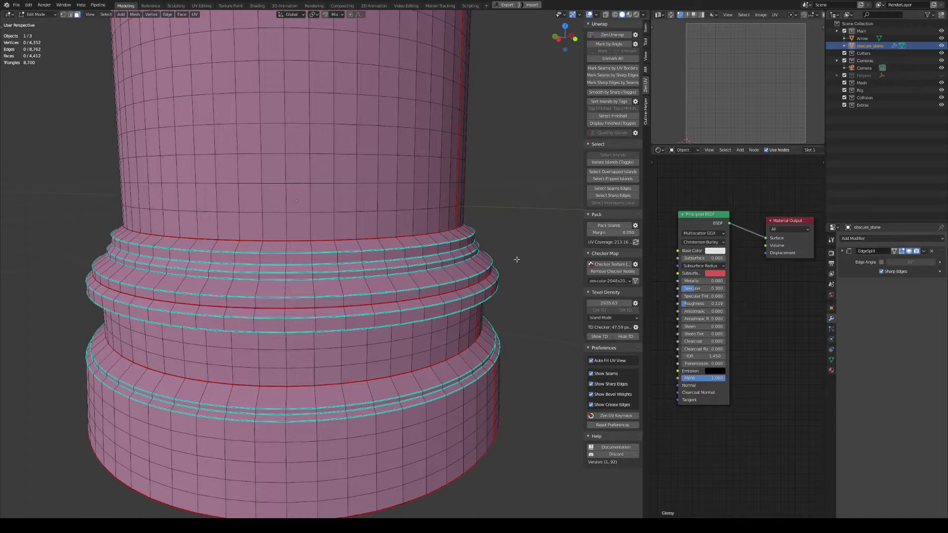
shift+middle_drag(501, 214, 512, 390)
scroll(512, 390, down, 3)
shift+middle_drag(383, 220, 399, 375)
middle_drag(403, 262, 402, 327)
middle_drag(283, 358, 368, 219)
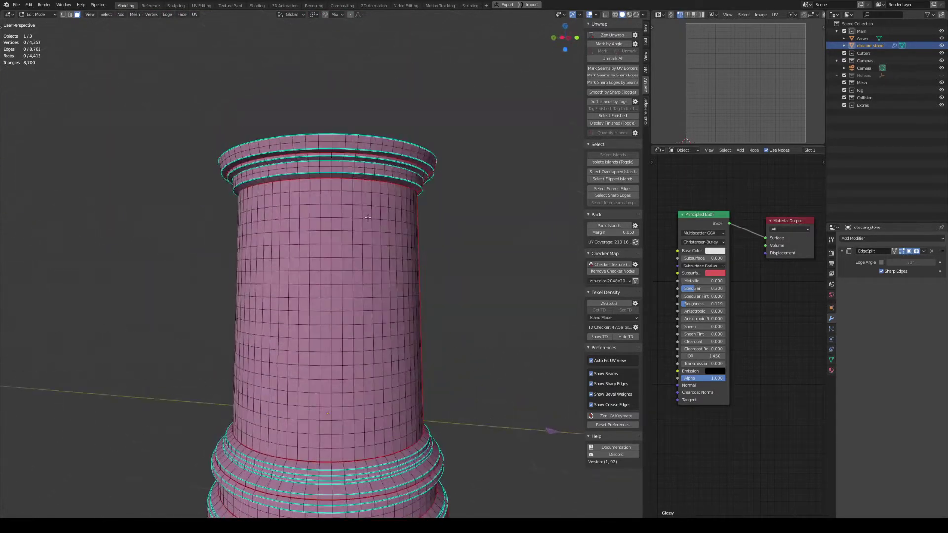
- Return the column to Object Mode and look over its shading from above
key(Tab)
click(362, 303)
shift+middle_drag(410, 385, 430, 284)
middle_drag(431, 234, 398, 271)
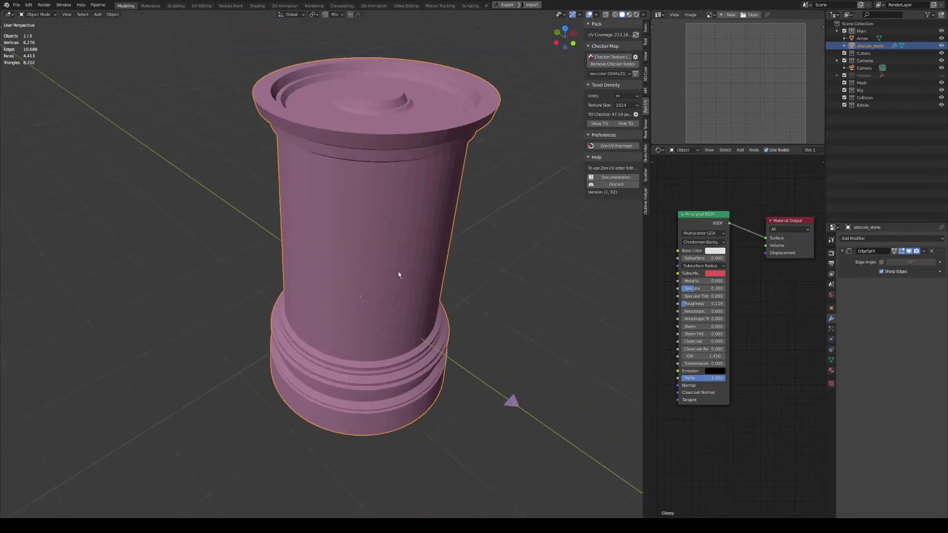
shift+middle_drag(371, 205, 306, 191)
- Export the selected column as FBX, overwriting the existing obscure_stone.fbx file
click(17, 6)
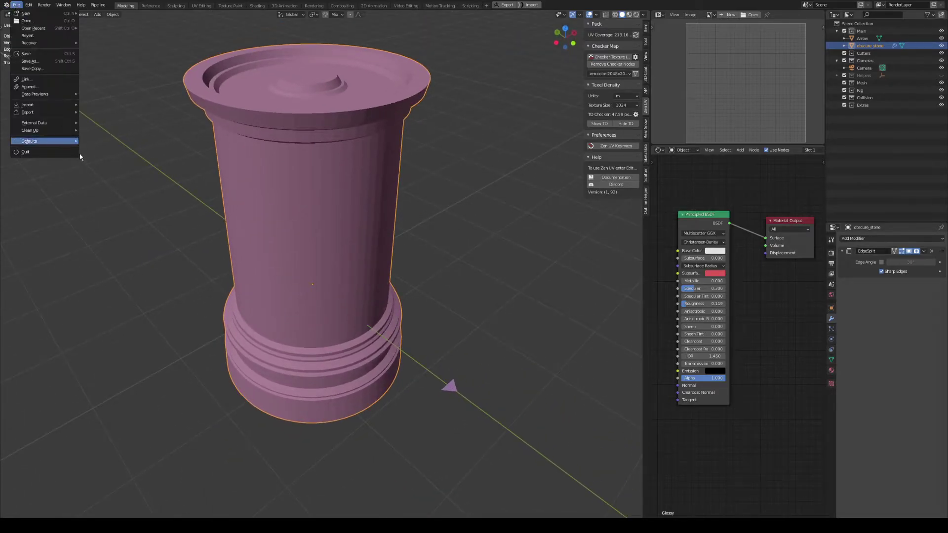
mouse_move(49, 112)
click(105, 134)
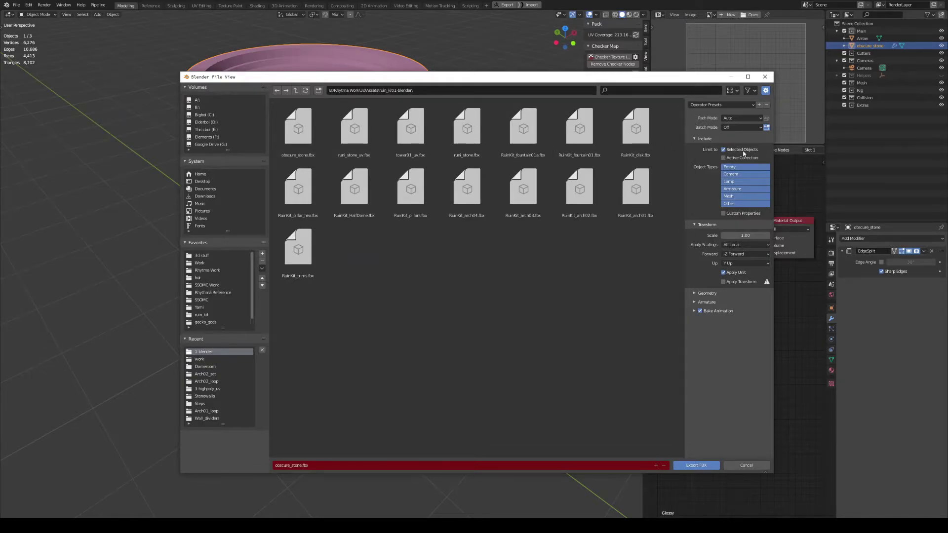
drag(473, 86, 416, 99)
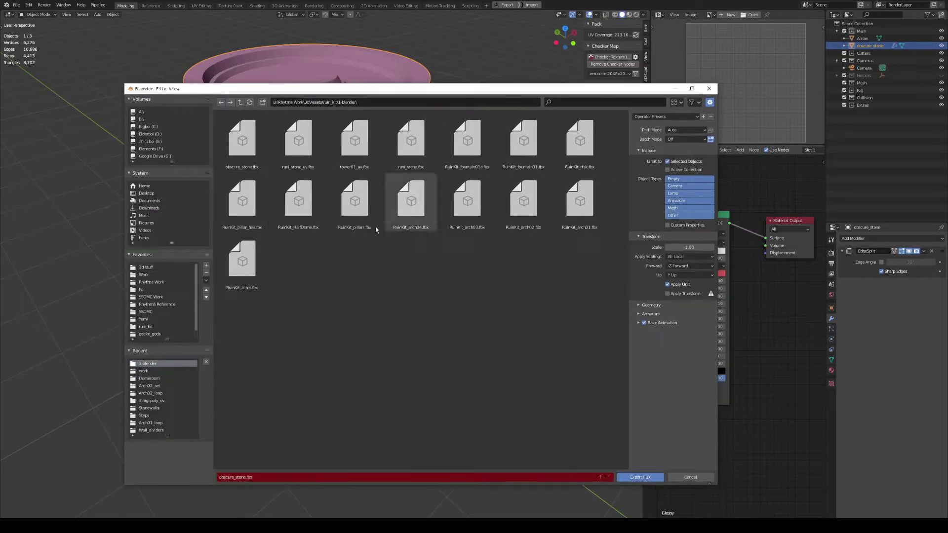
click(240, 158)
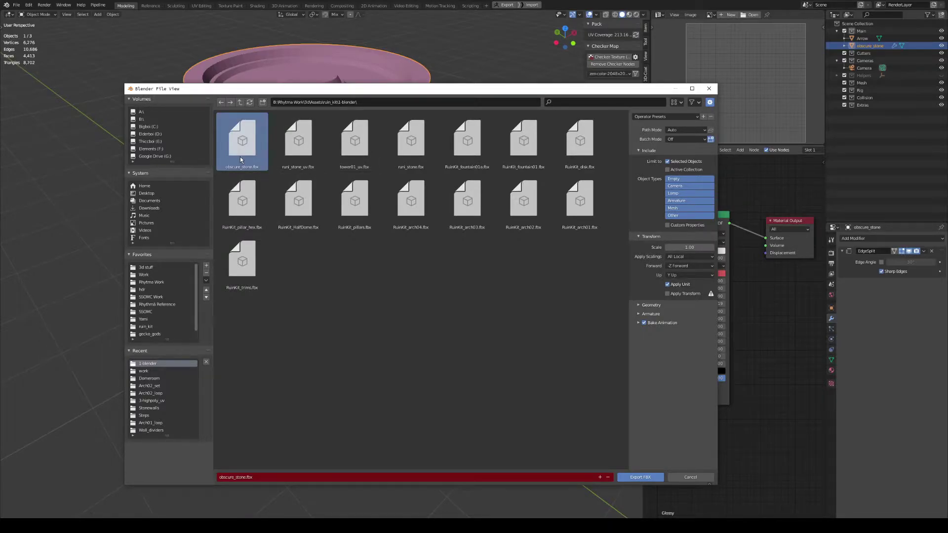
click(293, 158)
double_click(238, 155)
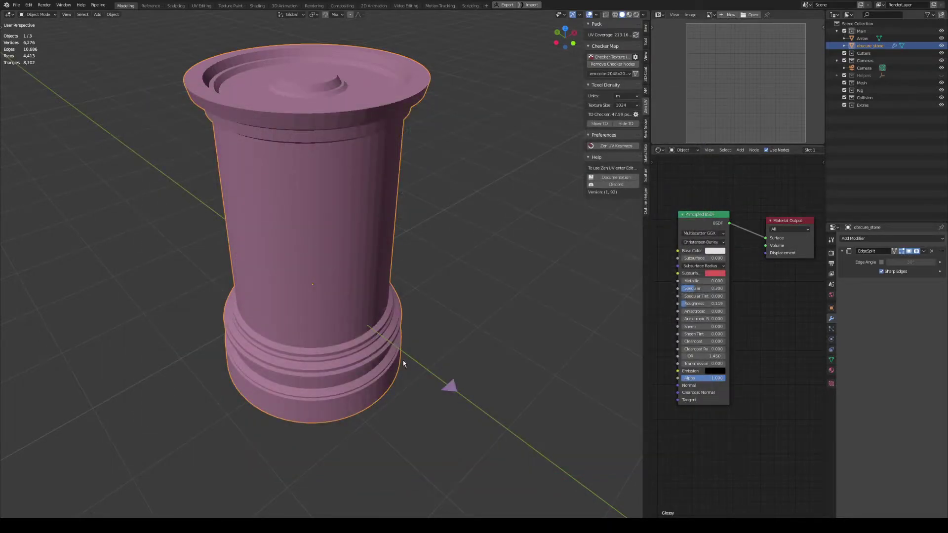
middle_drag(349, 322, 356, 330)
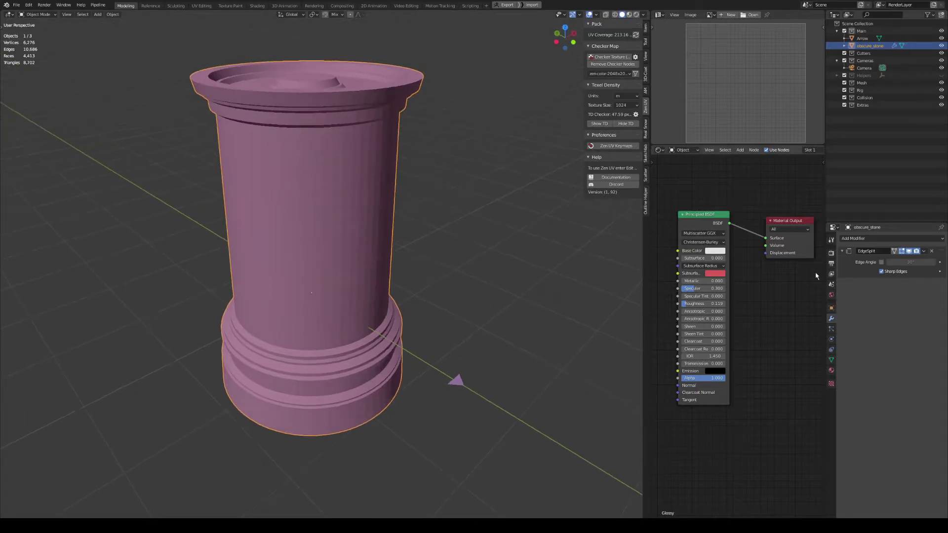
- Review the FBX export's Geometry options, including Apply Modifiers, and close the export window without exporting
click(17, 5)
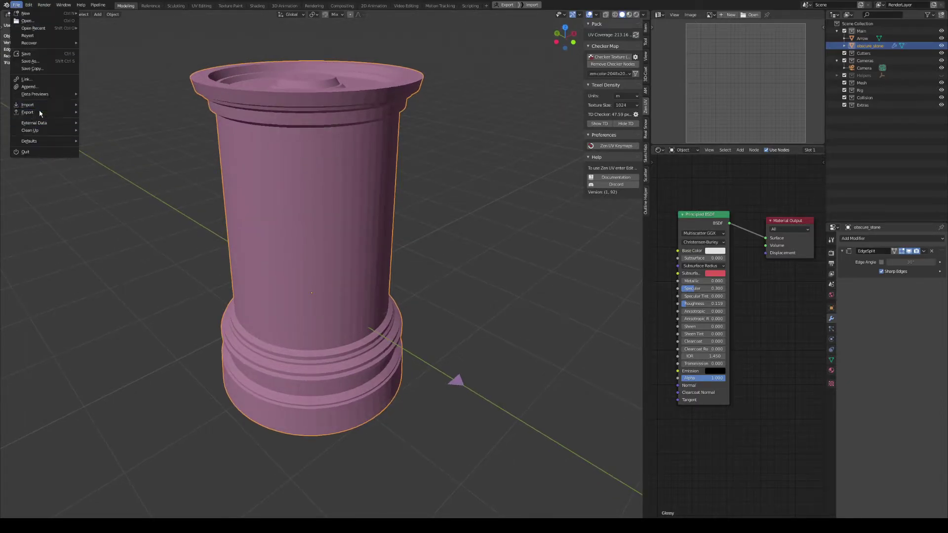
mouse_move(40, 112)
click(96, 134)
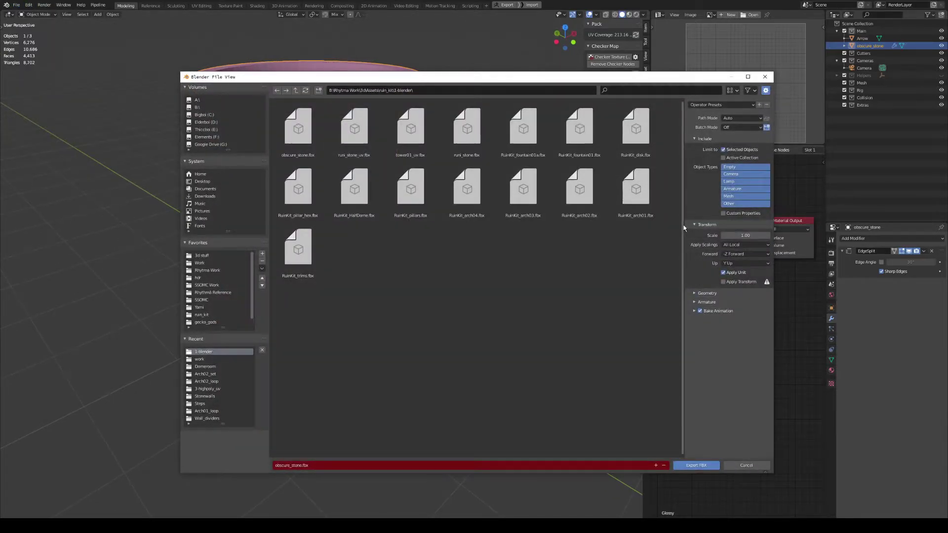
click(708, 294)
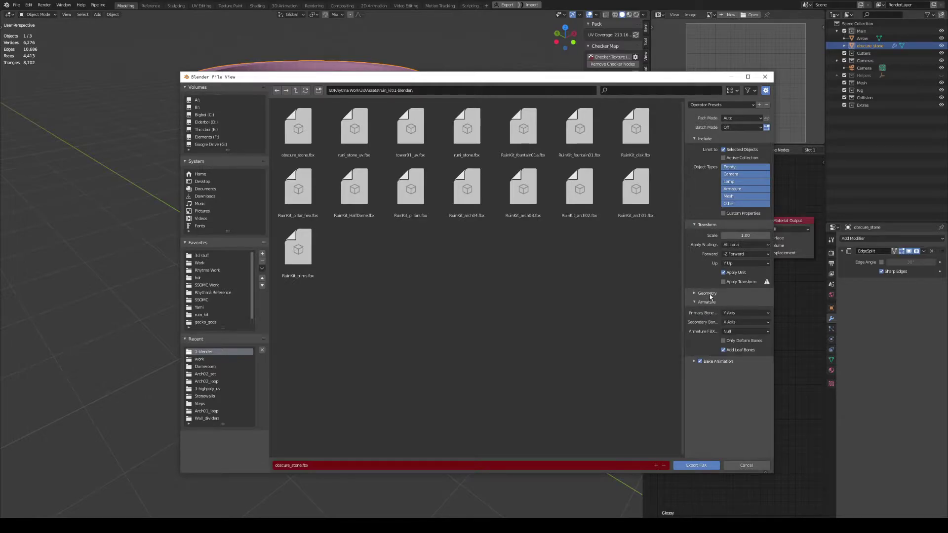
click(707, 352)
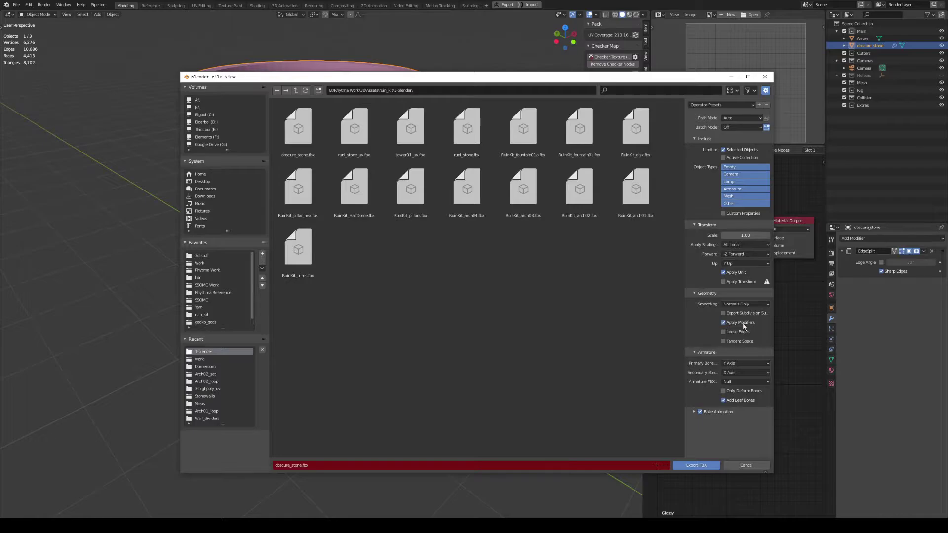
click(765, 77)
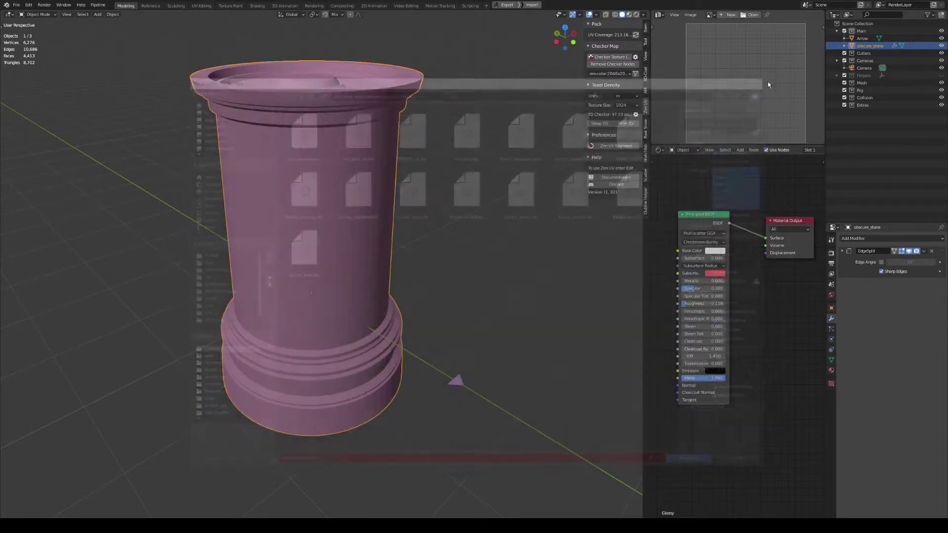
middle_drag(363, 234, 362, 211)
shift+middle_drag(361, 252, 413, 226)
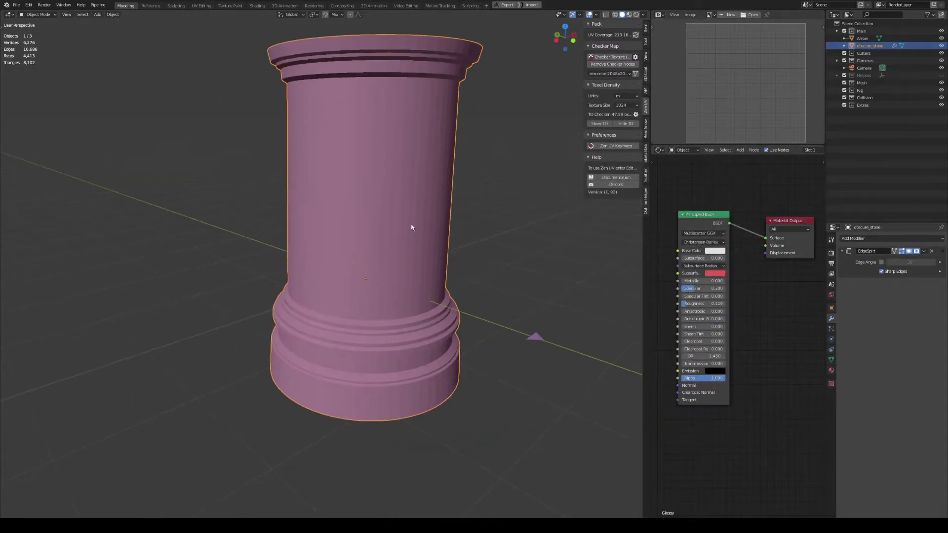
middle_drag(407, 273, 380, 306)
- Switch to ZBrush and import obscure_stone.fbx as a 3D mesh
key(alt+Tab)
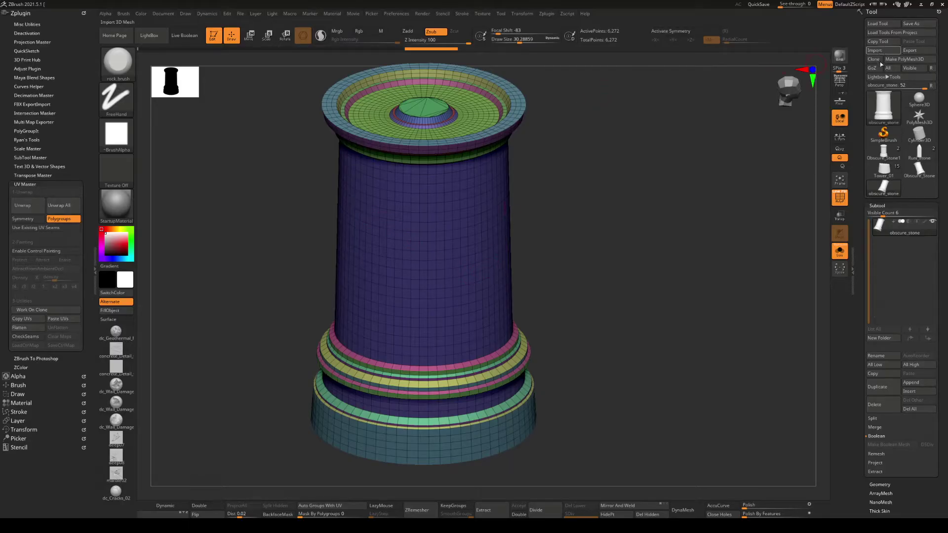
click(883, 50)
double_click(171, 86)
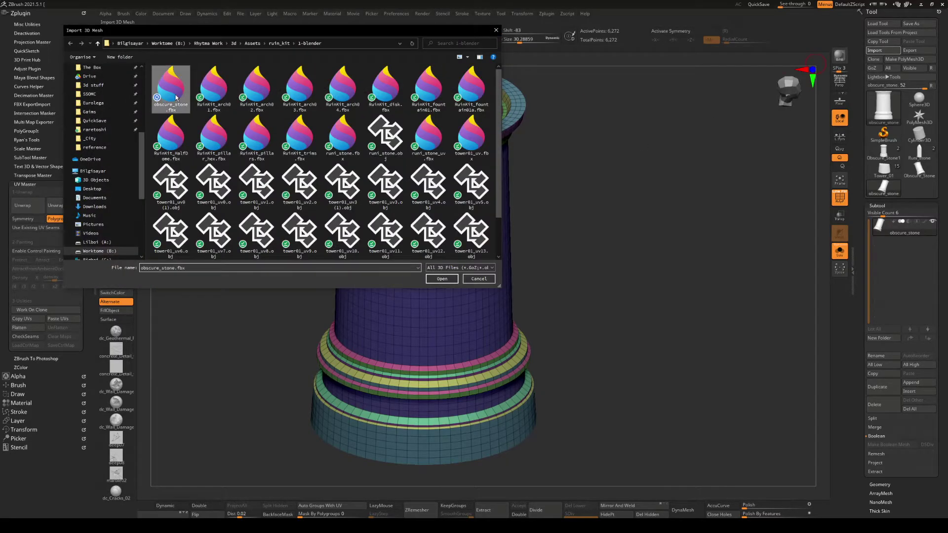
click(453, 345)
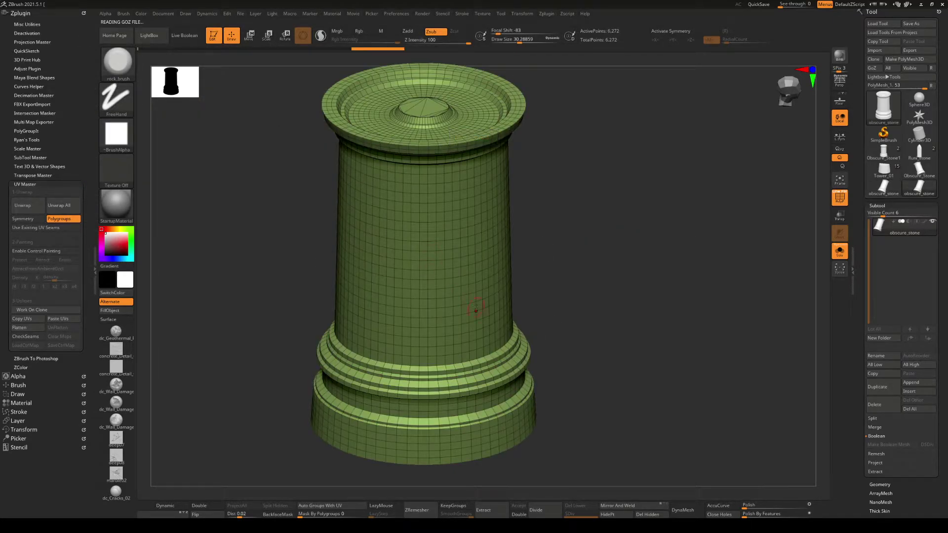
right_drag(430, 256, 522, 334)
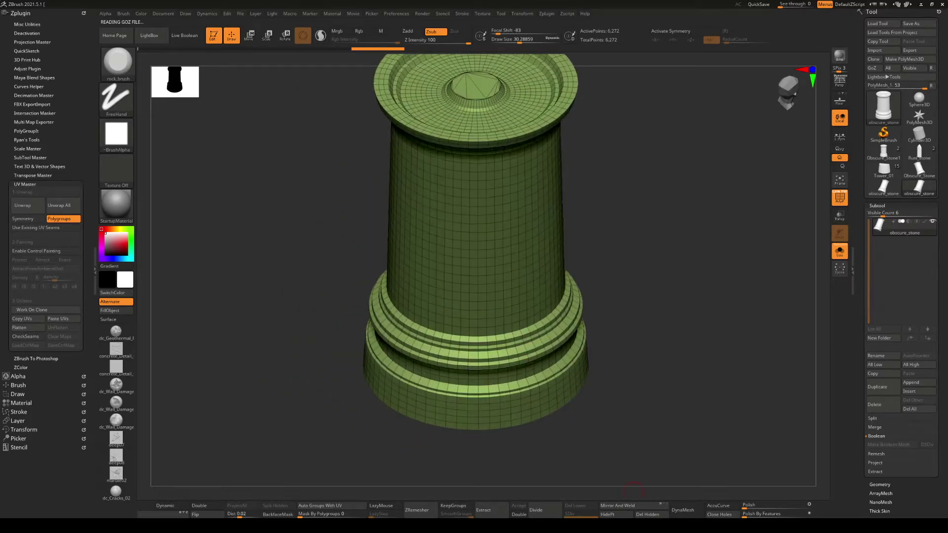
- Assign polygroups to the imported column with Auto Groups and inspect the grouping on the base mouldings
click(876, 205)
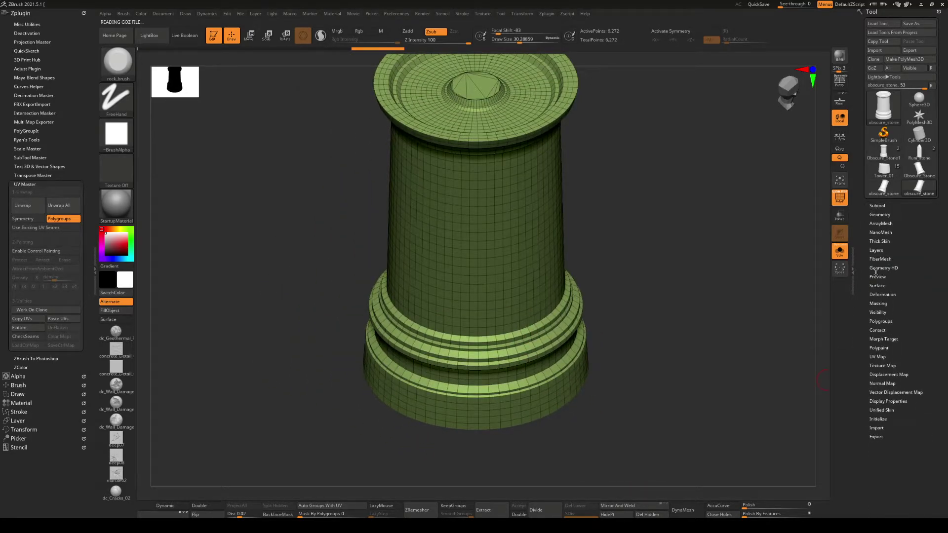
click(881, 321)
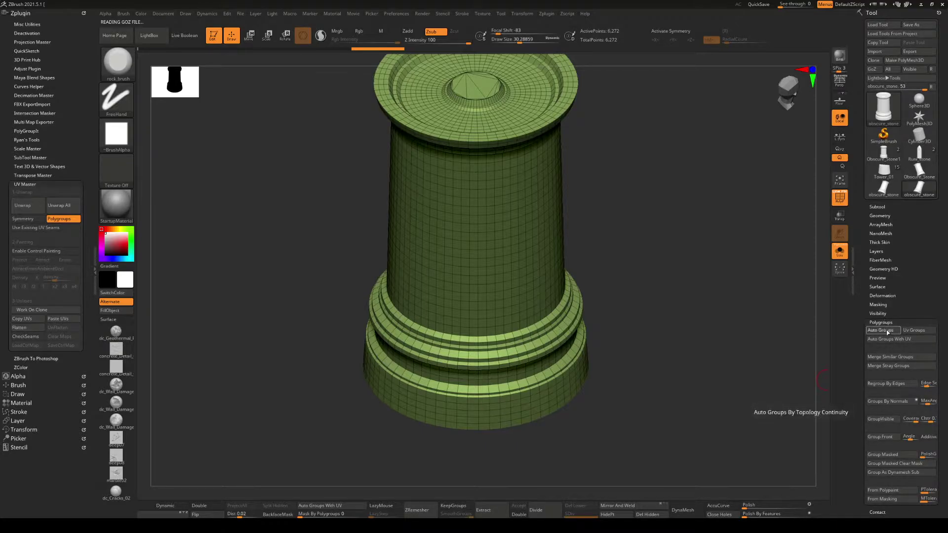
click(880, 330)
scroll(441, 336, up, 5)
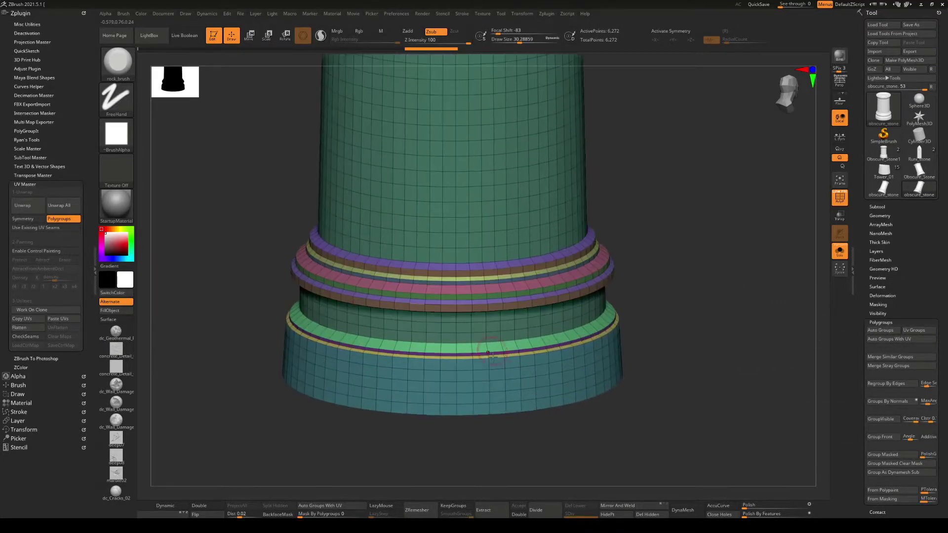
right_drag(493, 336, 549, 320)
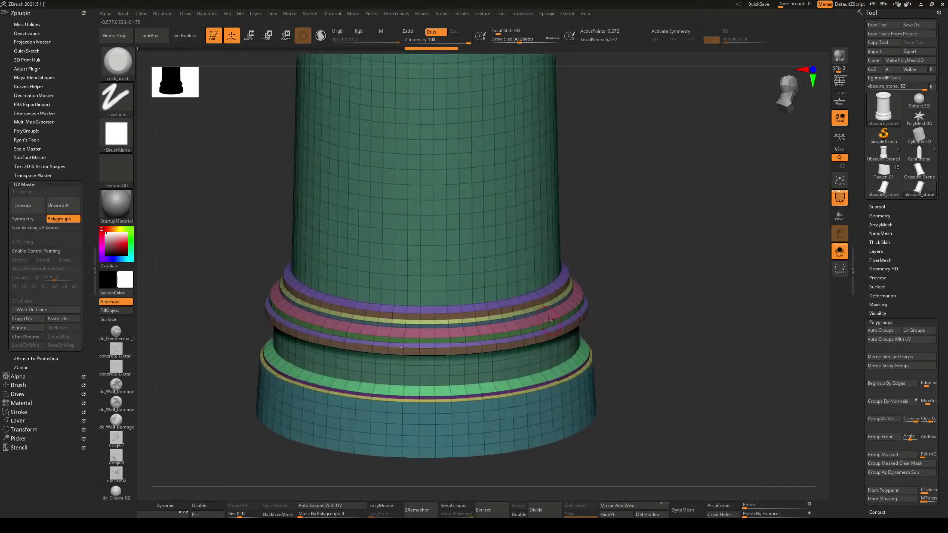
key(alt+Tab)
key(alt+Tab)
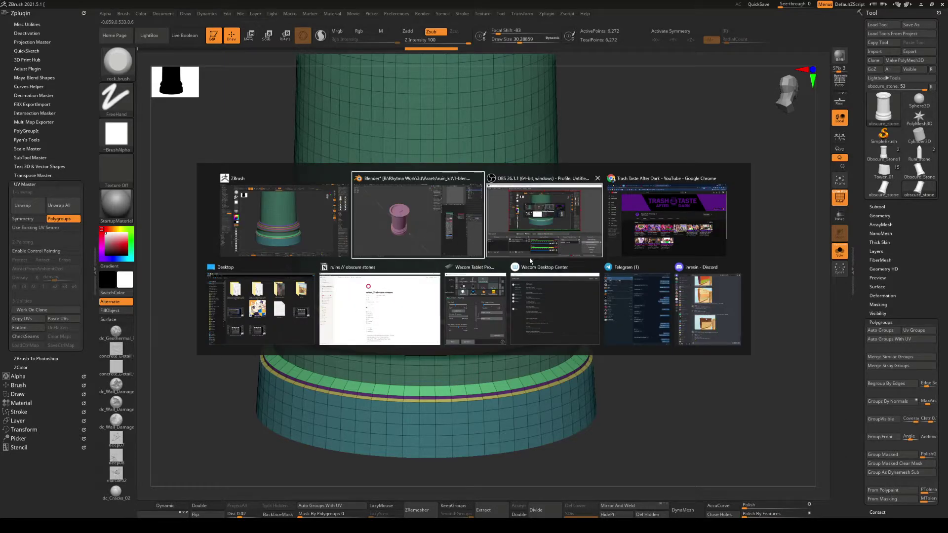
key(alt+Tab)
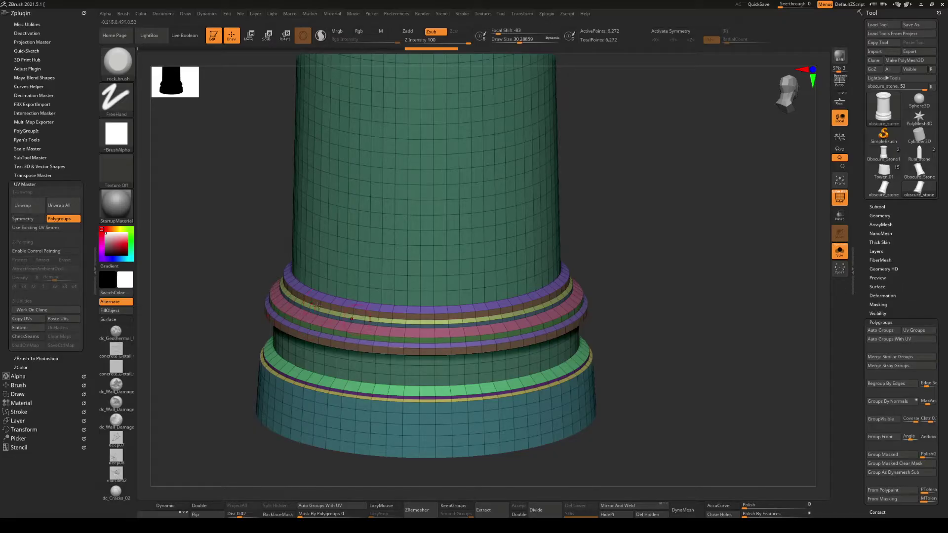
- Isolate the pink moulding band's polygroup for inspection, and show the whole column again
ctrl+shift+click(409, 332)
right_drag(430, 338, 516, 409)
ctrl+click(662, 314)
ctrl+click(660, 313)
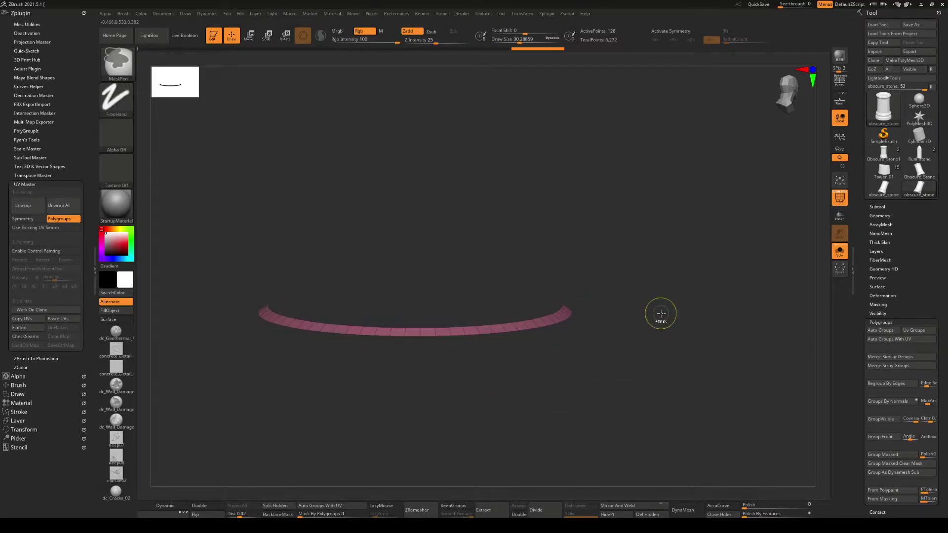
ctrl+shift+click(661, 313)
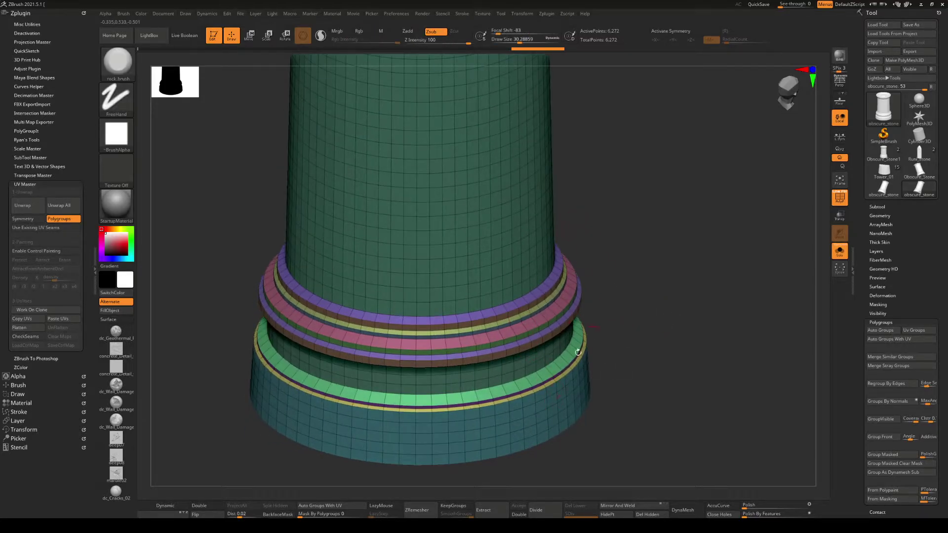
alt+right_drag(504, 150, 483, 241)
key(f)
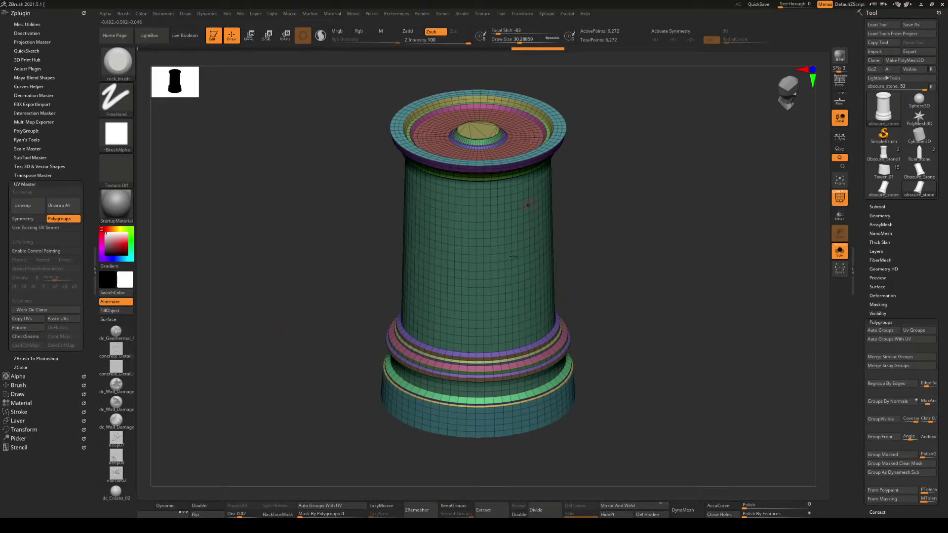
- Crease the column's edges along its polygroup borders with Crease PG
ctrl+right_drag(490, 333, 636, 377)
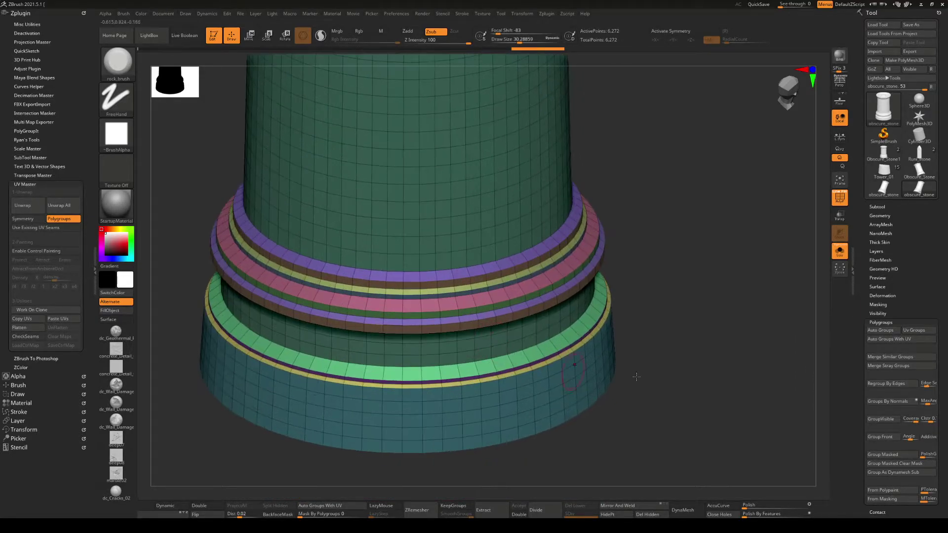
click(885, 217)
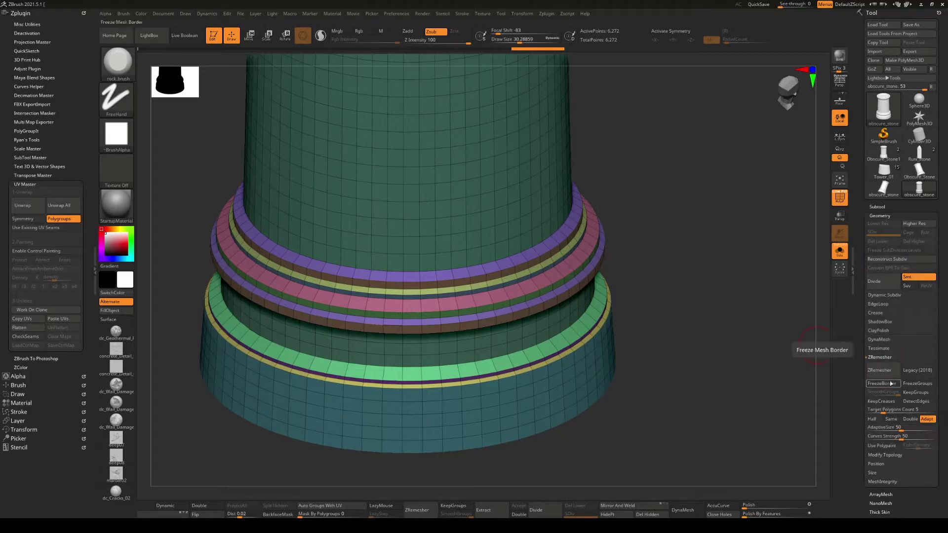
click(877, 313)
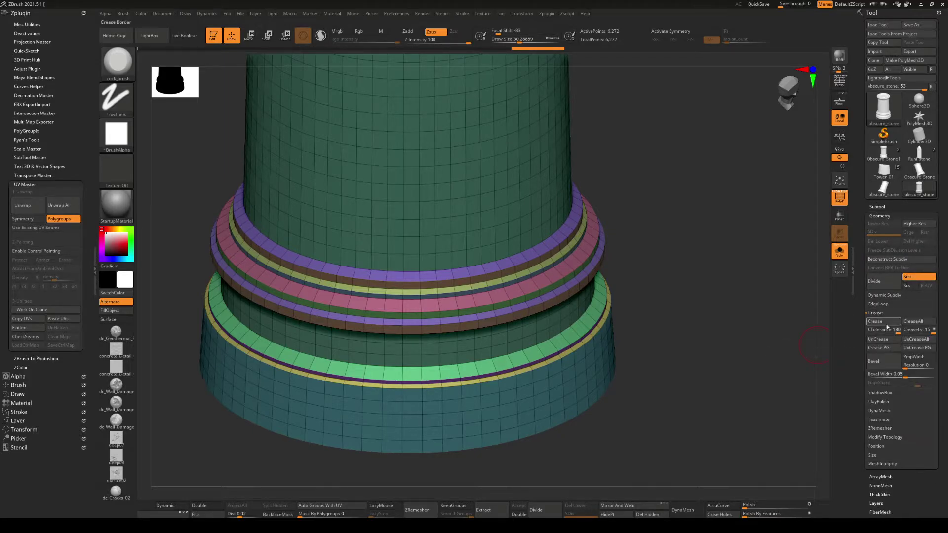
click(884, 348)
- Undo and redo the polygroup creasing to compare the moulding edges, and examine the creased base from several angles
alt+right_drag(563, 341, 579, 456)
key(ctrl+z)
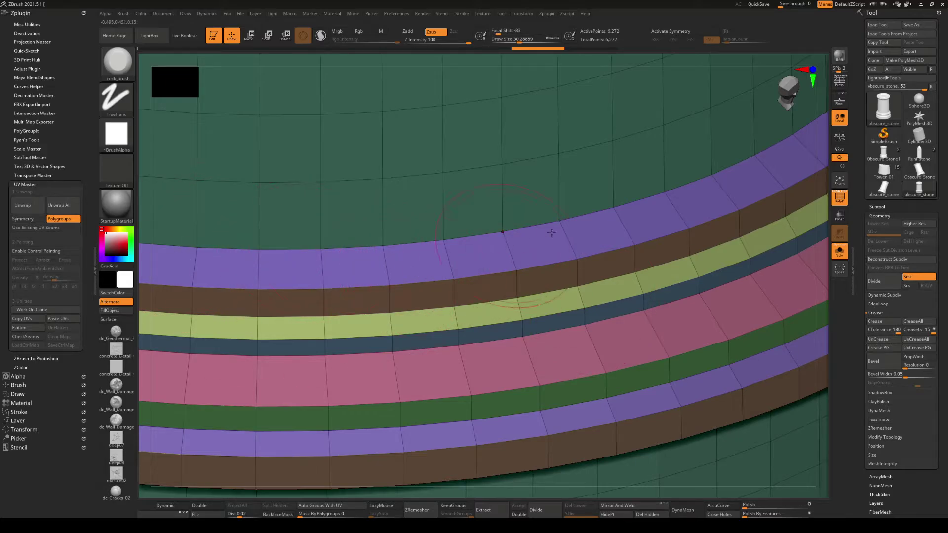
key(ctrl)
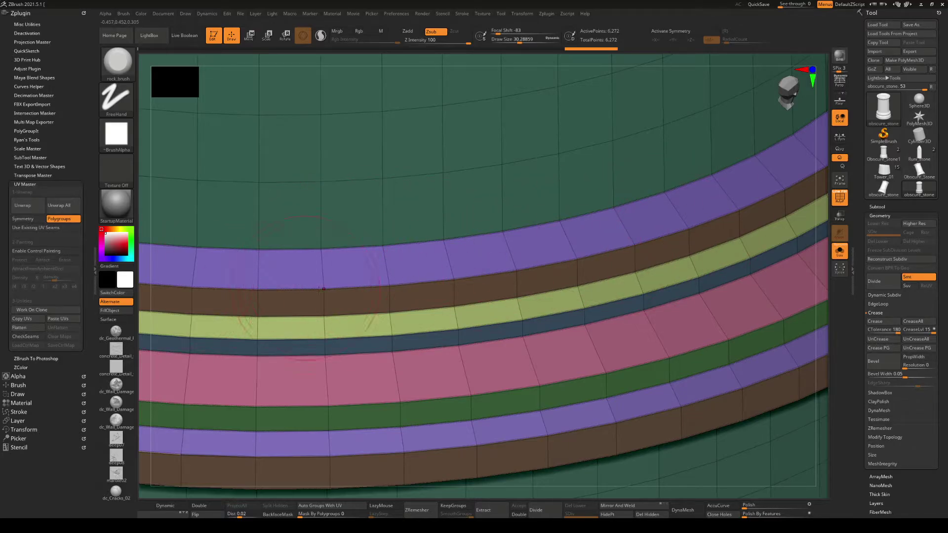
ctrl+right_drag(496, 301, 371, 243)
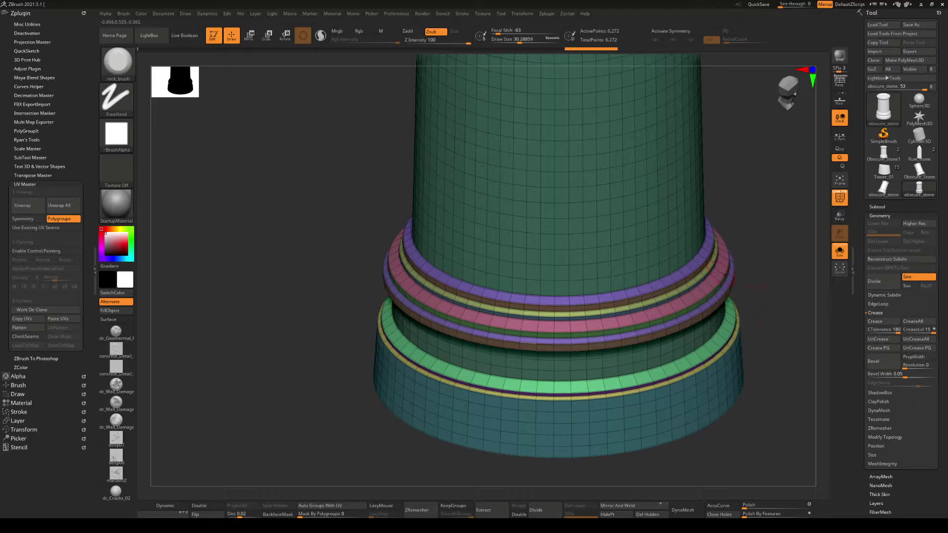
right_drag(706, 243, 553, 339)
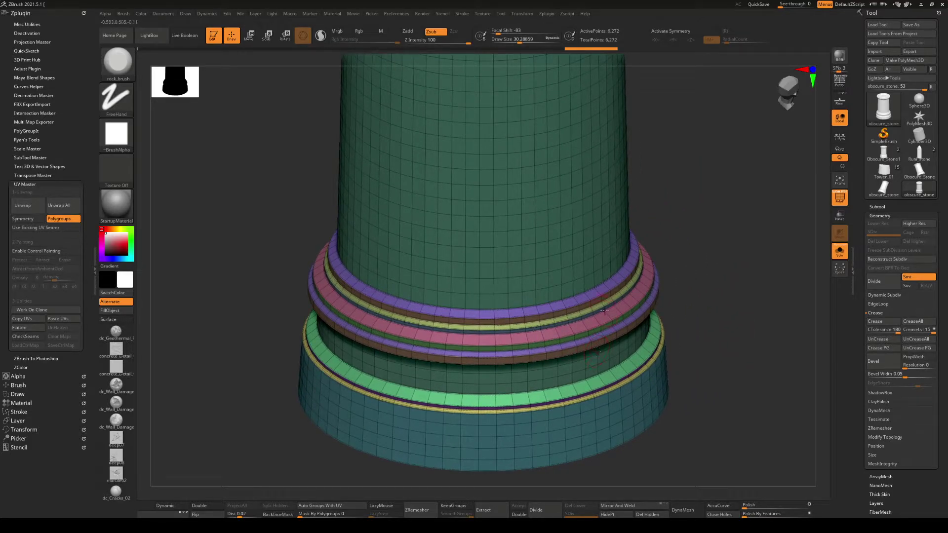
right_drag(557, 296, 555, 326)
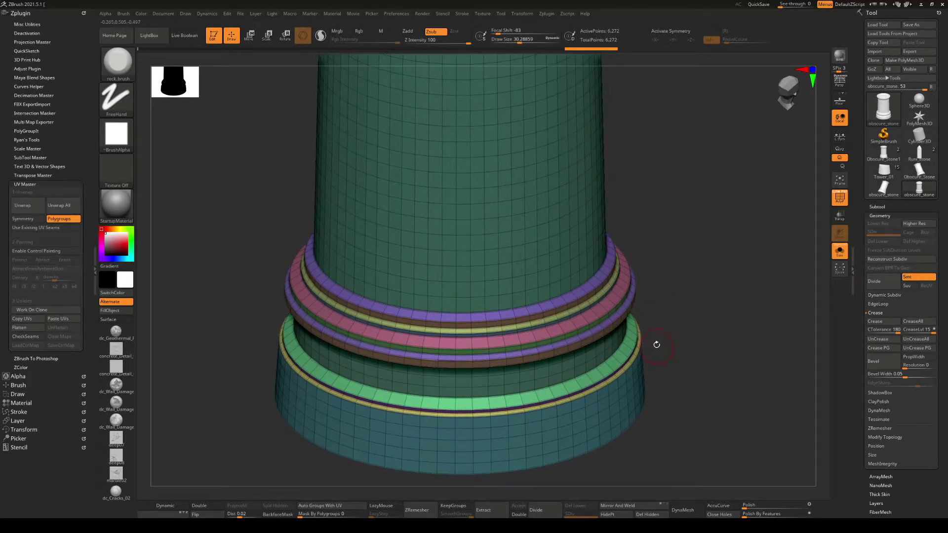
right_drag(580, 340, 499, 321)
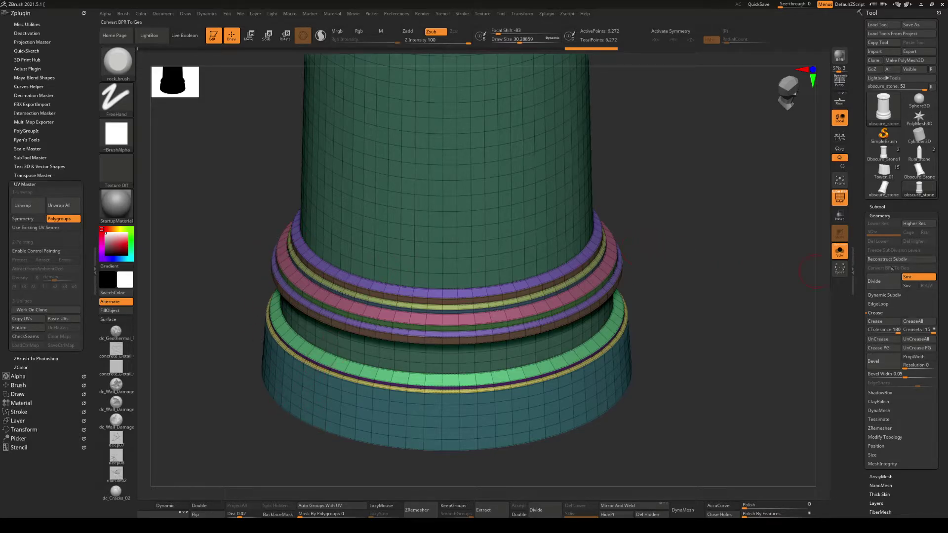
click(879, 313)
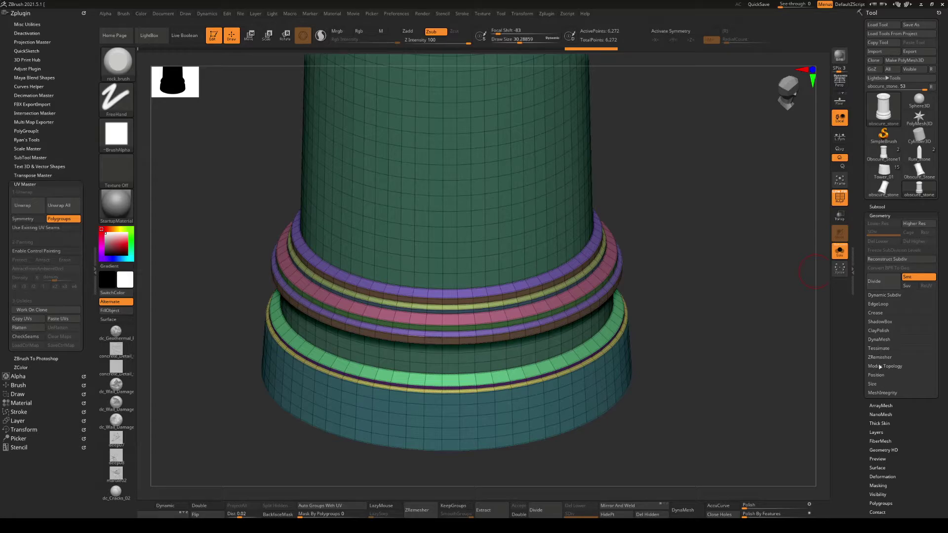
- Weld the column's points and reassign its polygroups with Auto Groups
click(880, 366)
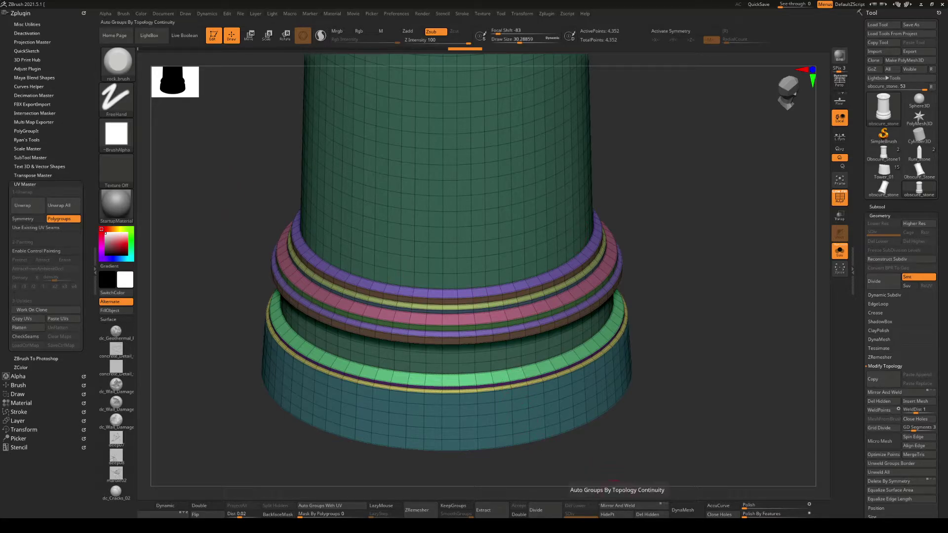
key(shift+f)
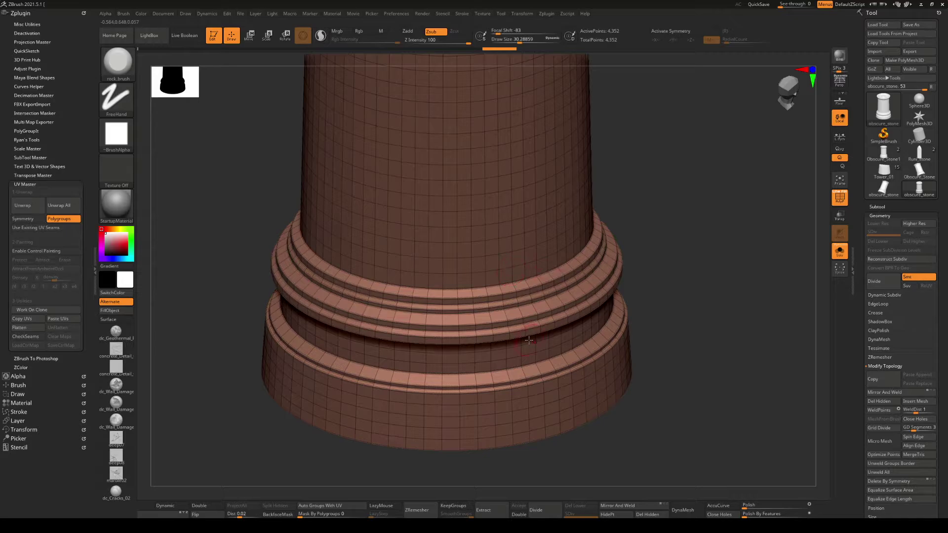
- Examine the welded base mouldings up close from several angles, and look over the whole column
ctrl+right_drag(581, 319, 549, 252)
alt+right_drag(549, 252, 537, 307)
right_drag(525, 186, 600, 222)
alt+right_drag(600, 222, 563, 204)
ctrl+right_drag(563, 203, 576, 321)
alt+right_drag(575, 321, 558, 99)
alt+right_drag(557, 462, 445, 342)
key(alt+Tab)
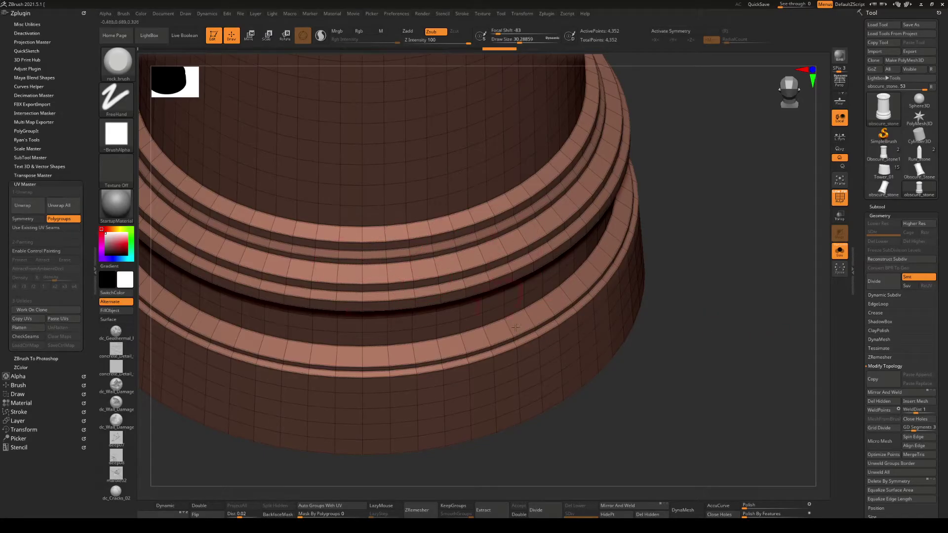
right_drag(489, 330, 509, 308)
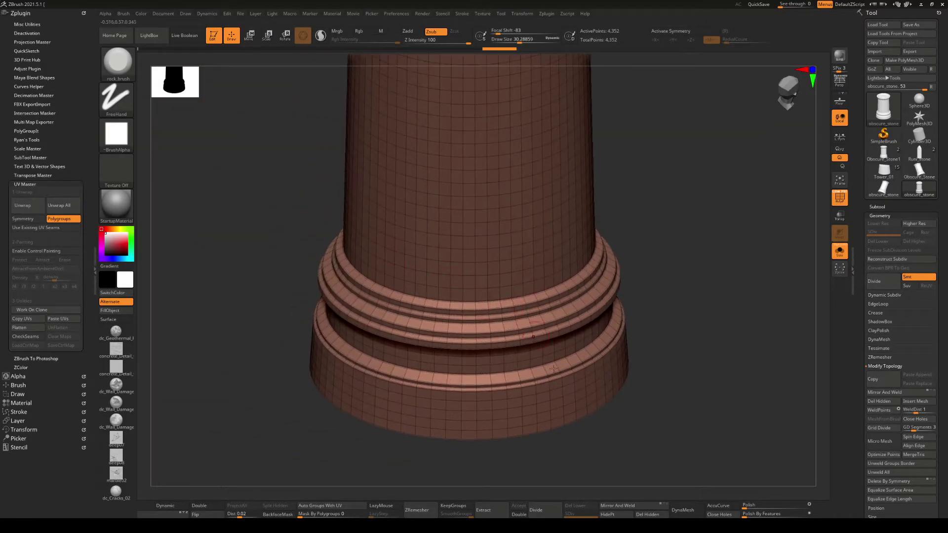
alt+right_drag(566, 355, 533, 344)
ctrl+right_drag(521, 303, 491, 291)
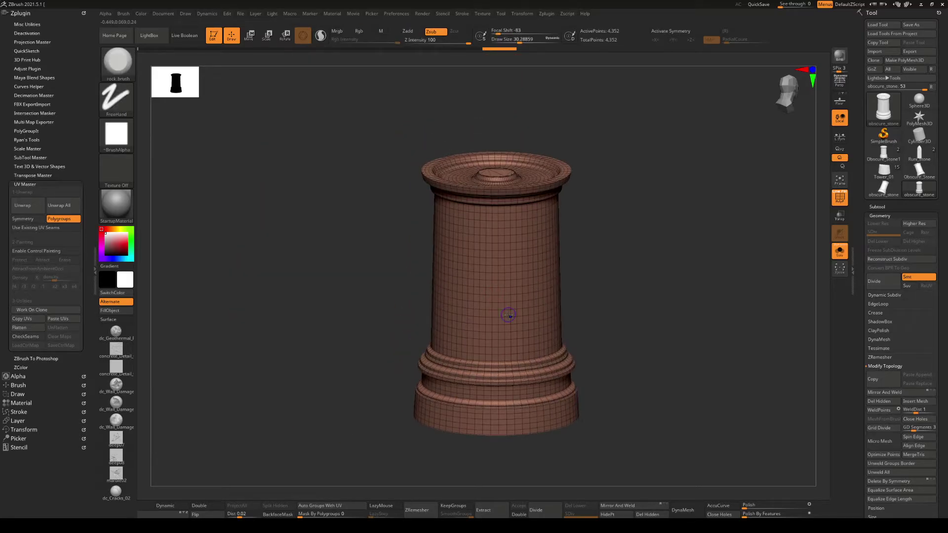
- Subdivide the column up to level 5, comparing levels 3 and 4 along the way
key(shift+f)
key(ctrl)
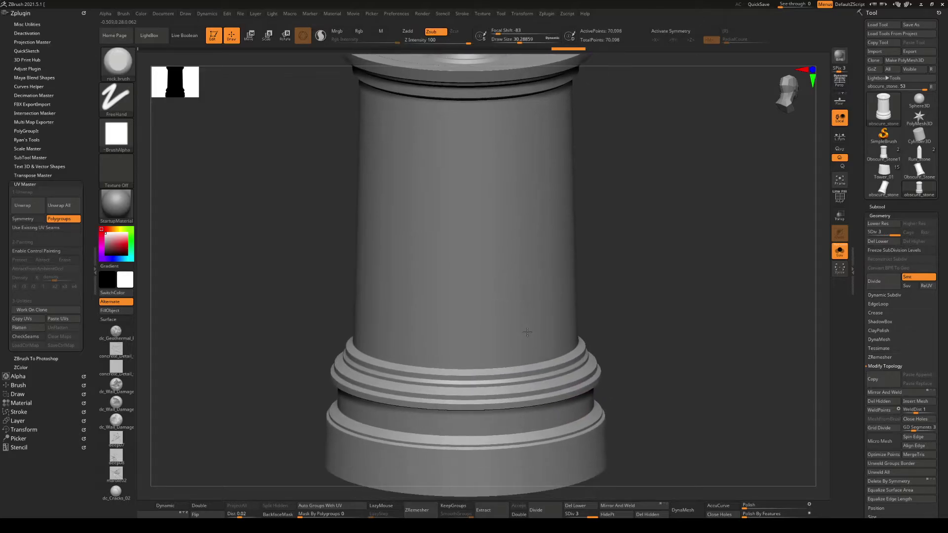
key(ctrl)
key(shift+f)
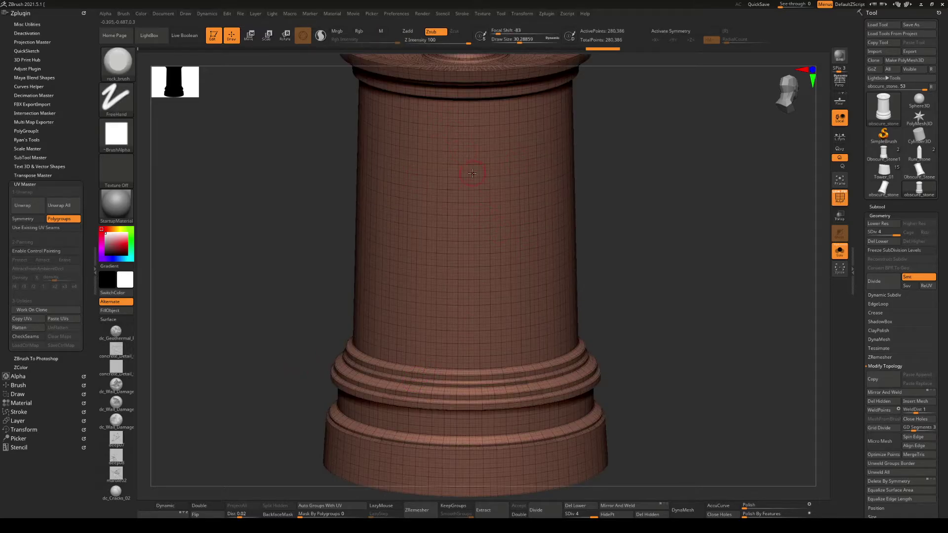
key(shift+d)
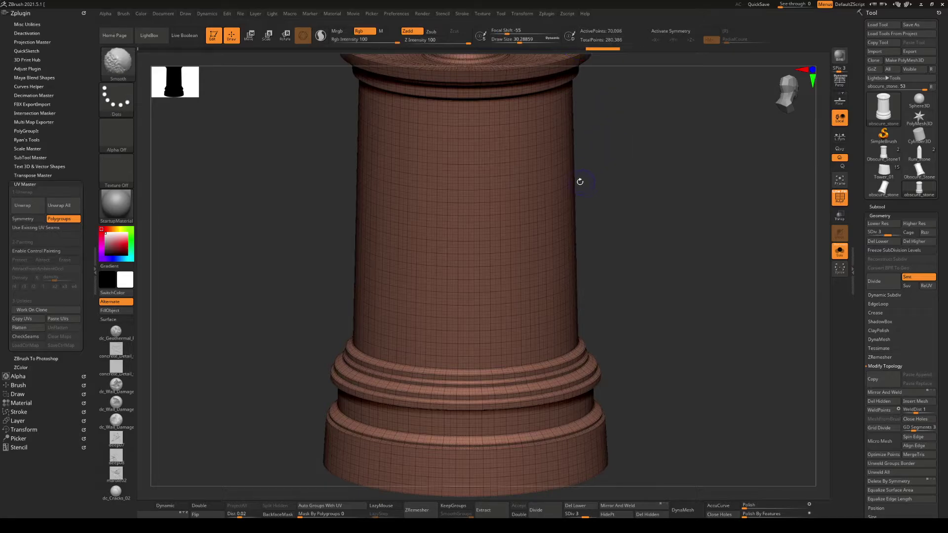
key(d)
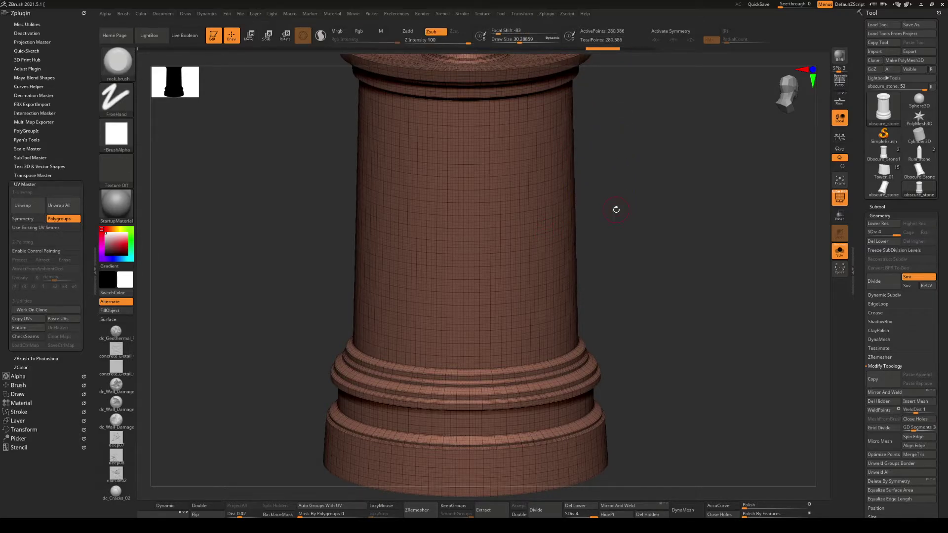
key(ctrl+d)
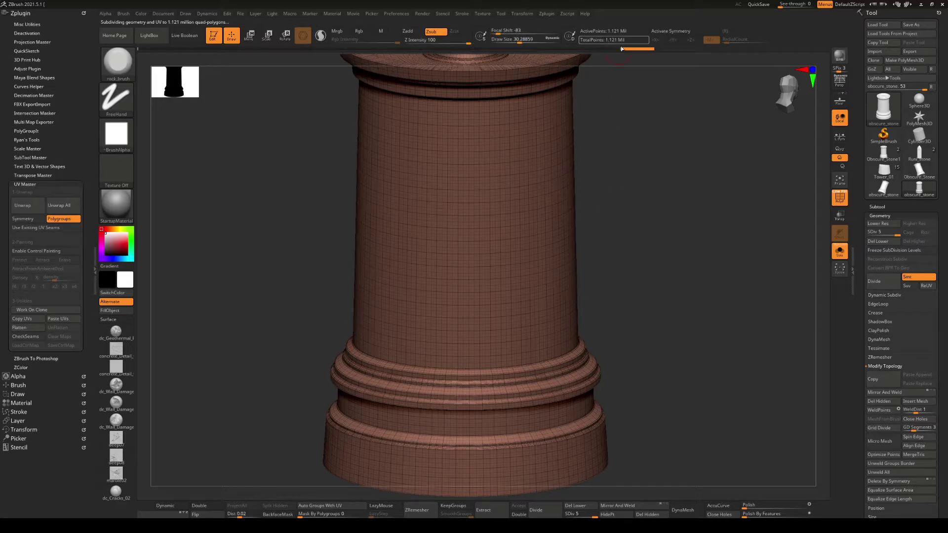
- Inspect the subdivided column's base mouldings and shaft with and without the polygroup wireframe
key(shift+f)
mouse_move(538, 267)
alt+right_down()
mouse_move(525, 174)
mouse_move(521, 319)
mouse_move(497, 291)
mouse_move(495, 235)
mouse_move(498, 296)
mouse_move(497, 184)
mouse_move(595, 370)
mouse_move(530, 139)
alt+right_up()
key(shift+f)
key(shift+f)
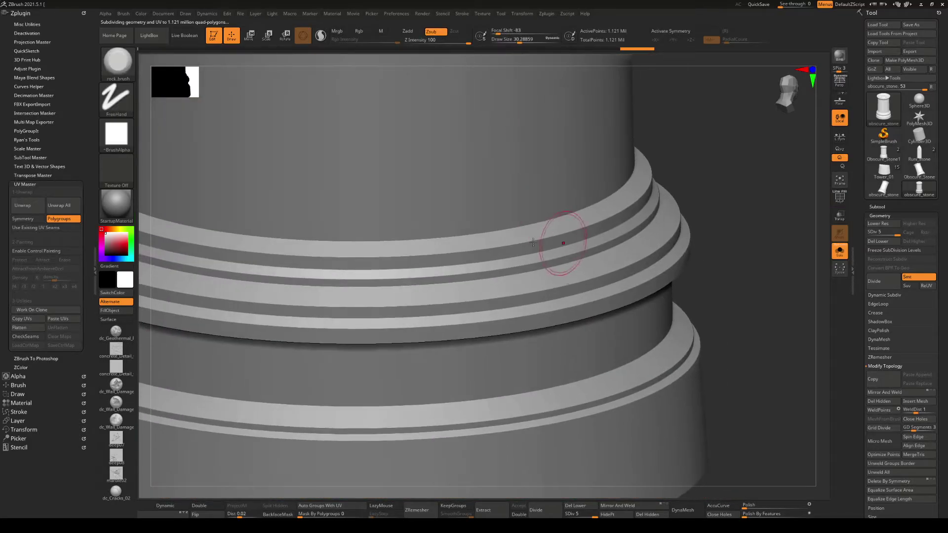
mouse_move(571, 232)
alt+right_down()
mouse_move(514, 212)
mouse_move(520, 272)
mouse_move(466, 178)
mouse_move(519, 250)
mouse_move(503, 199)
mouse_move(473, 269)
mouse_move(450, 250)
alt+right_up()
key(shift)
key(shift+f)
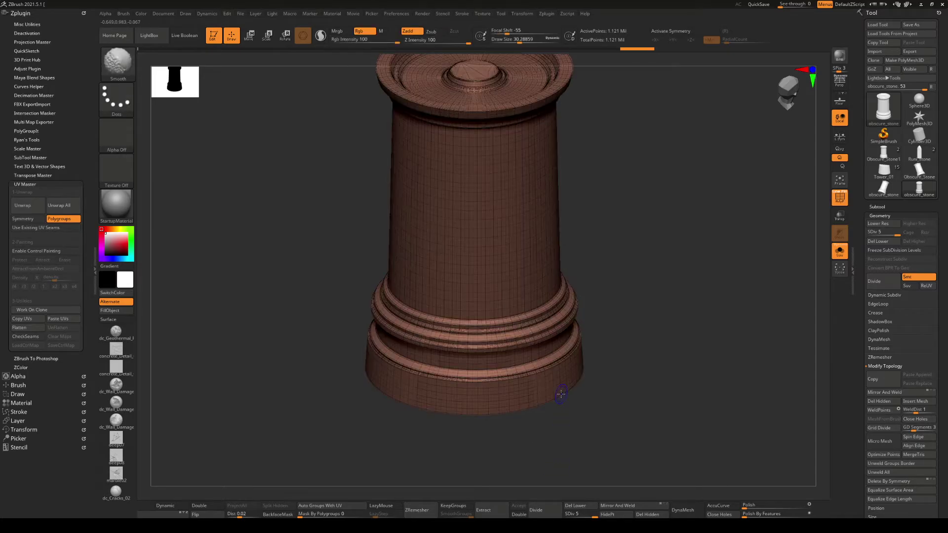
key(shift+f)
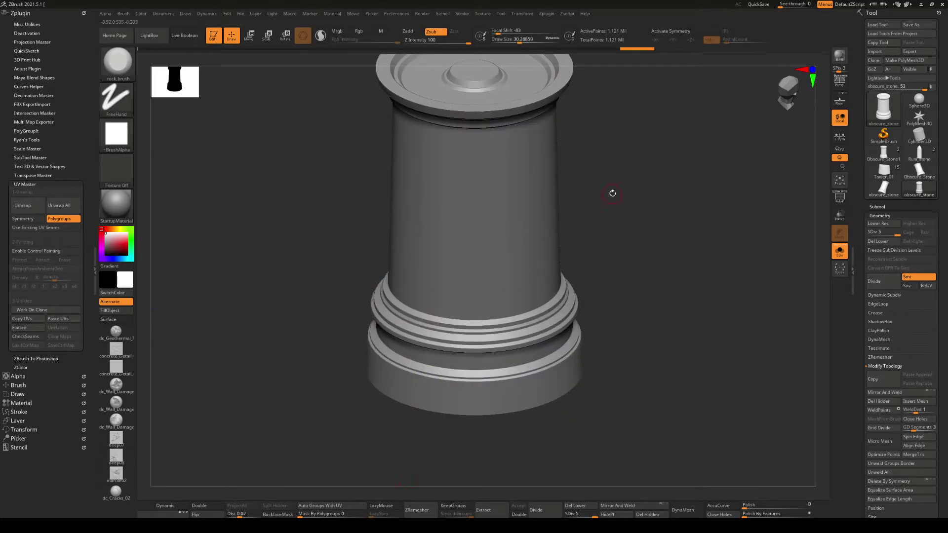
mouse_move(489, 181)
alt+right_down()
mouse_move(460, 245)
mouse_move(458, 221)
alt+right_up()
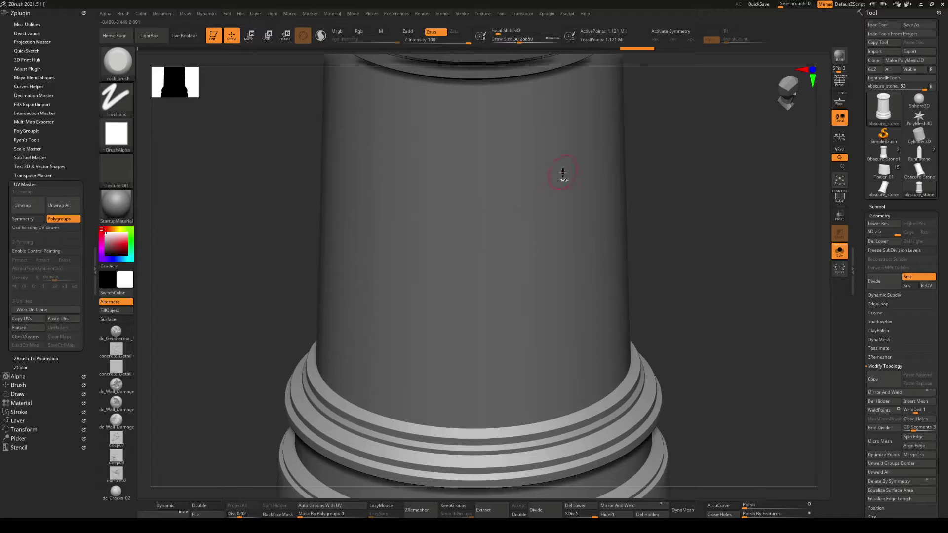
- Reduce the column to subdivision level 2 and sculpt rough test strokes across the base mouldings with rock_brush
key(shift+d)
key(shift+d)
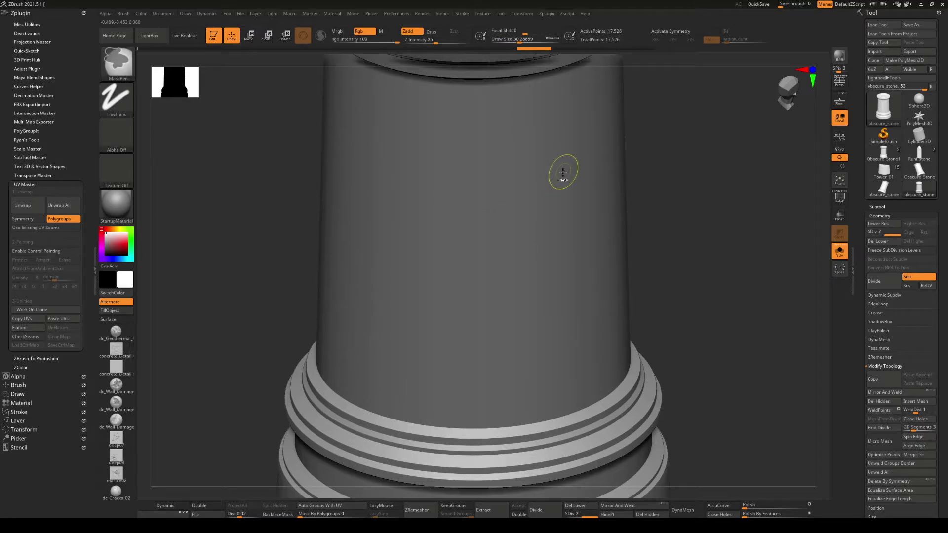
mouse_move(563, 177)
right_down()
mouse_move(546, 495)
mouse_move(501, 243)
right_up()
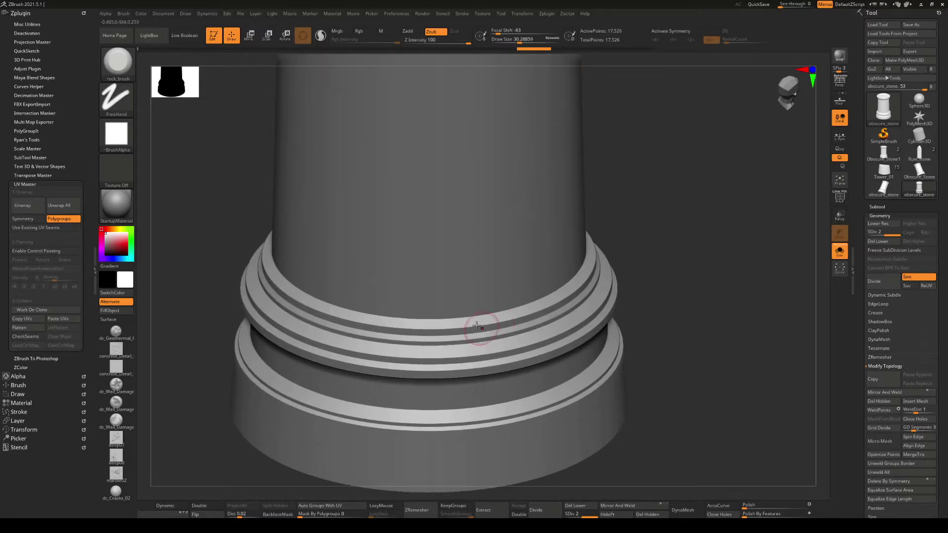
ctrl+right_drag(477, 326, 482, 293)
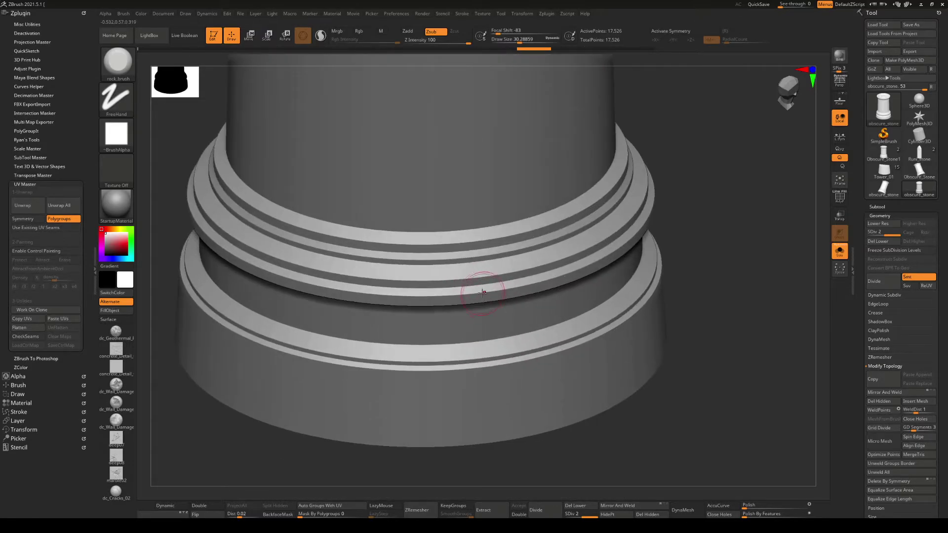
mouse_move(482, 275)
mouse_down()
mouse_move(493, 268)
mouse_move(370, 273)
mouse_move(320, 255)
mouse_move(292, 218)
mouse_move(257, 210)
mouse_up()
mouse_move(562, 237)
mouse_down()
mouse_move(573, 257)
mouse_move(599, 245)
mouse_up()
drag(616, 202, 618, 232)
drag(430, 277, 504, 247)
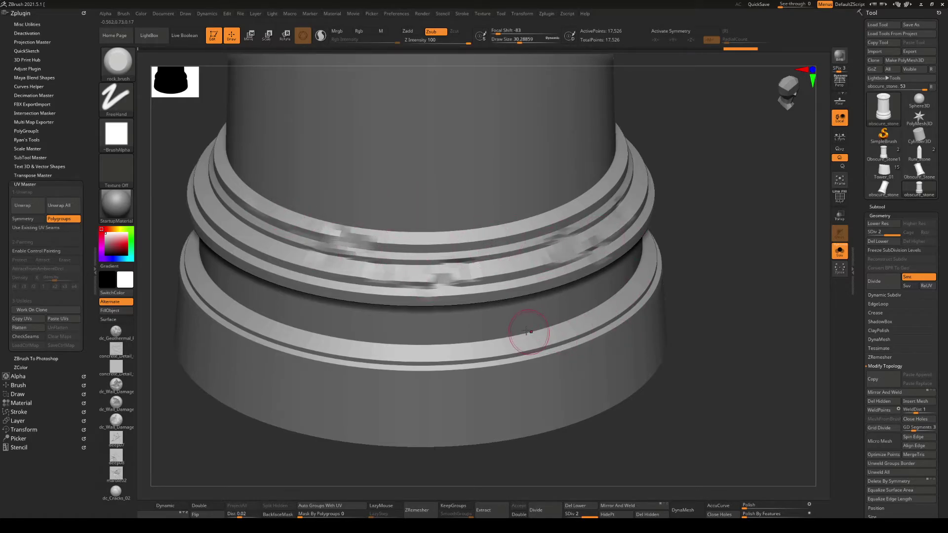
- Delete the column's lower subdivision levels and check the sculpted mesh
ctrl+right_drag(527, 331, 459, 357)
right_drag(444, 146, 514, 278)
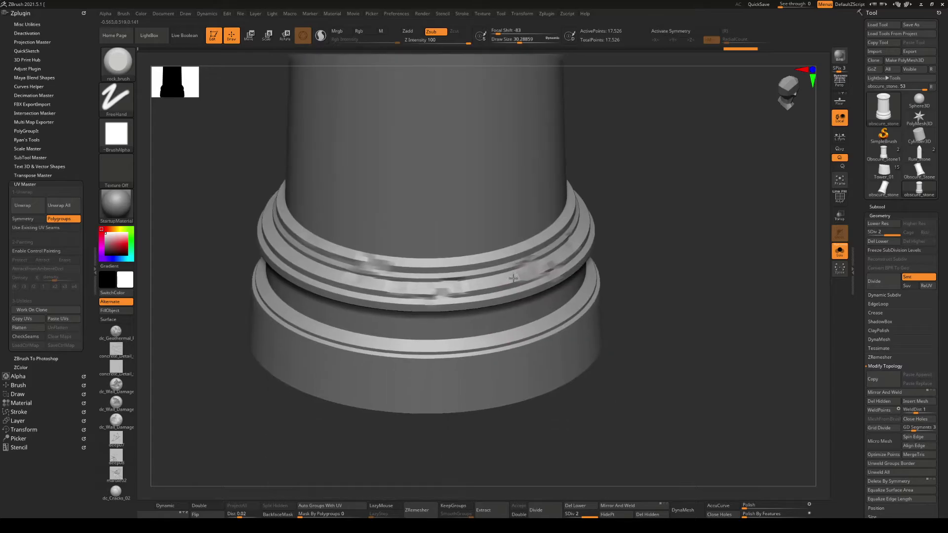
click(579, 508)
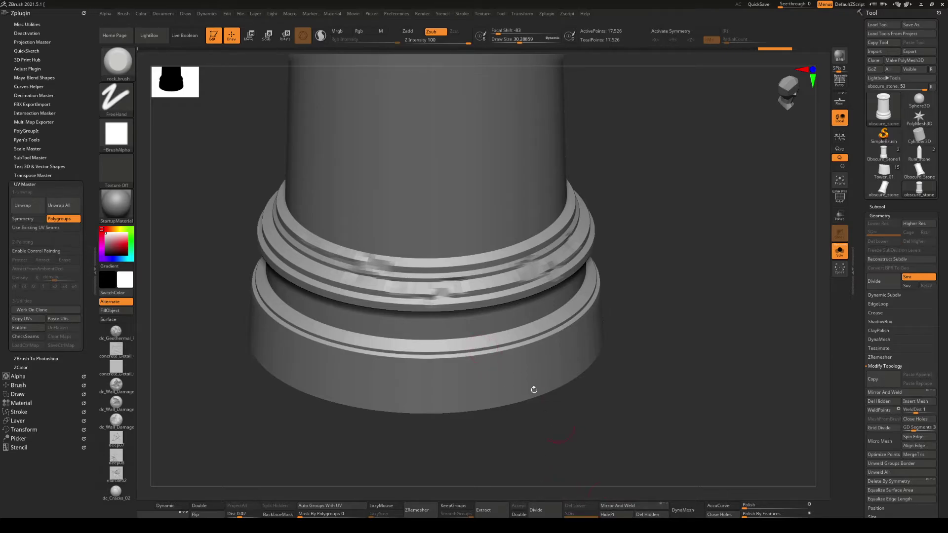
ctrl+right_drag(533, 389, 478, 285)
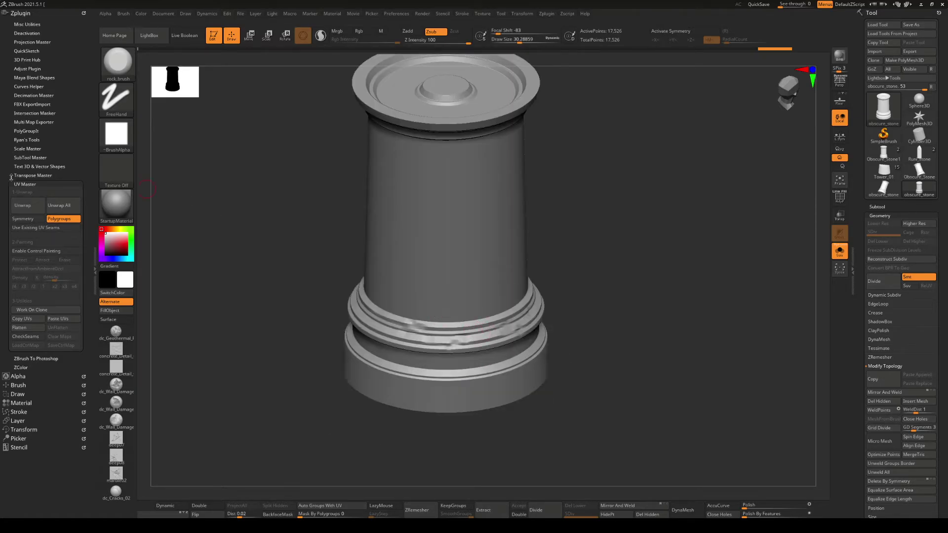
- Flatten the column into its UV layout with UV Master, leaving the Polygroups option on and Symmetry off
click(23, 219)
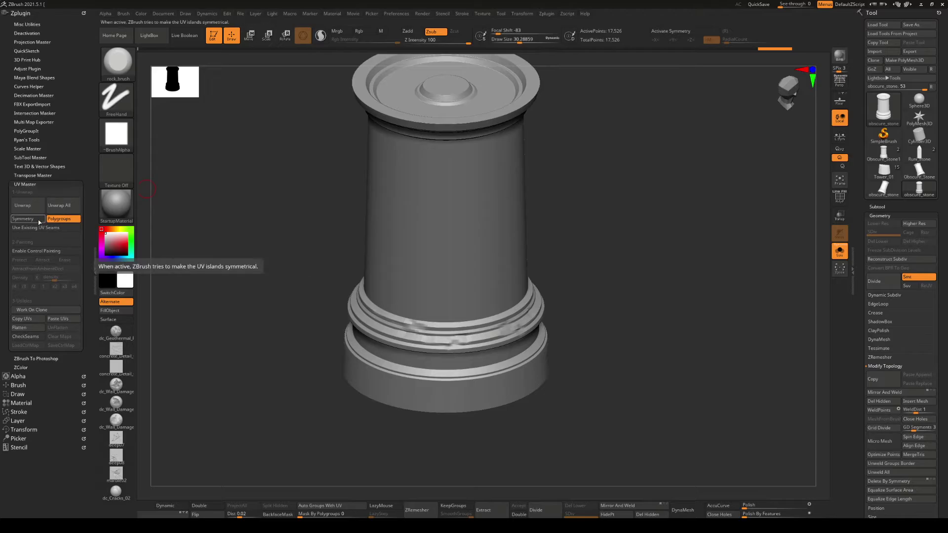
click(49, 219)
click(40, 219)
click(56, 220)
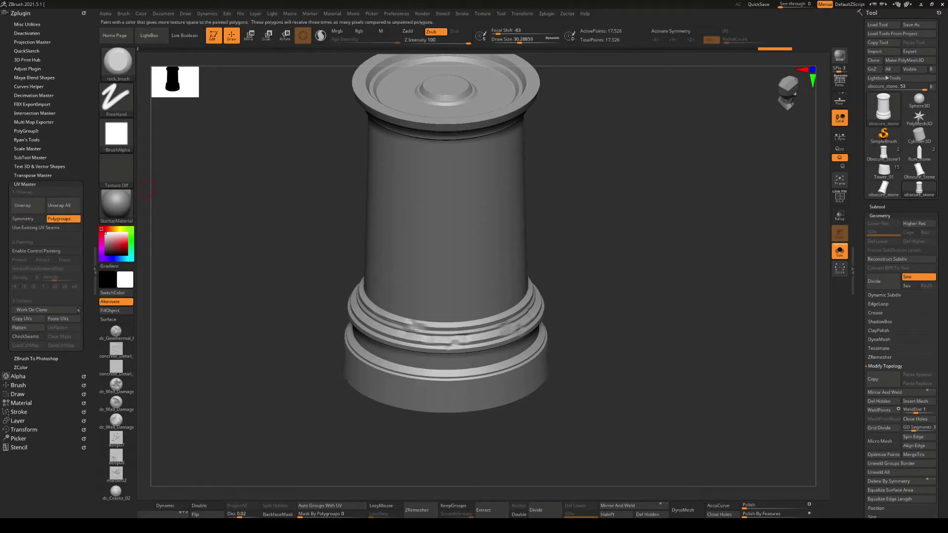
click(16, 330)
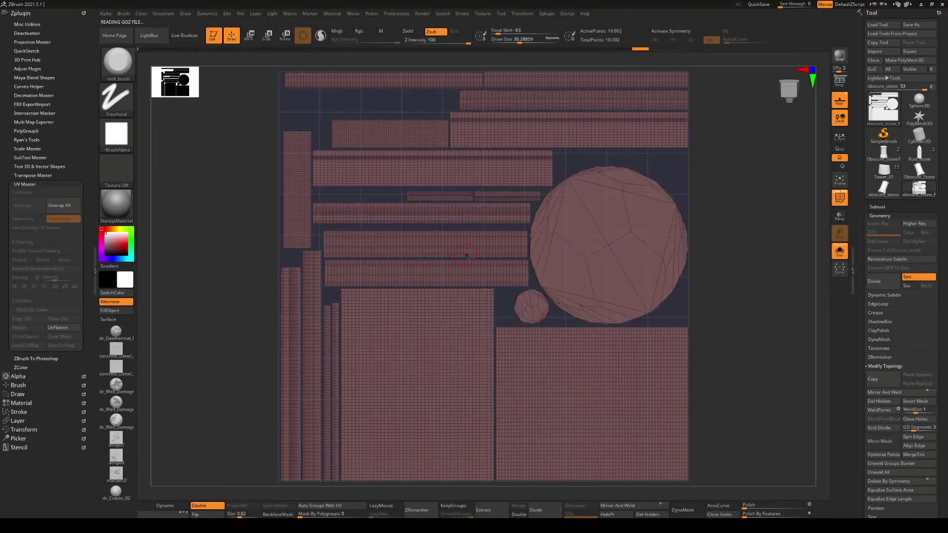
- Examine the rectangular strips and circular caps in the flattened UV layout, and unflatten the column
alt+right_drag(427, 272, 410, 297)
alt+right_drag(424, 151, 446, 399)
alt+right_drag(487, 261, 442, 222)
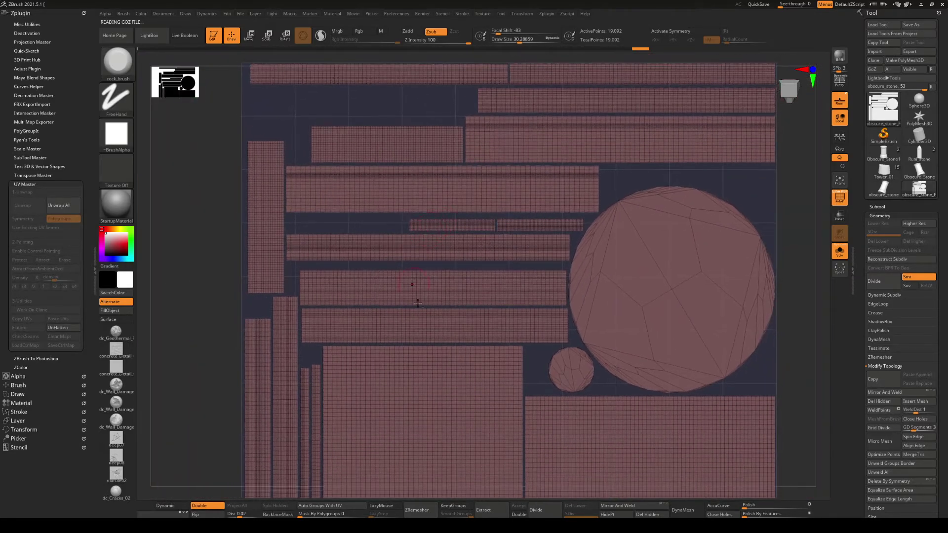
alt+right_drag(418, 303, 412, 237)
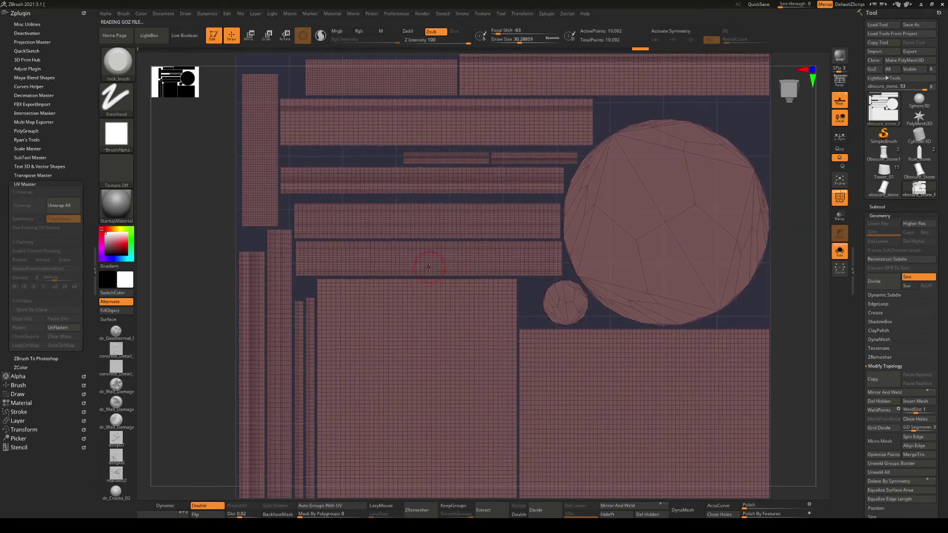
alt+right_drag(430, 261, 429, 334)
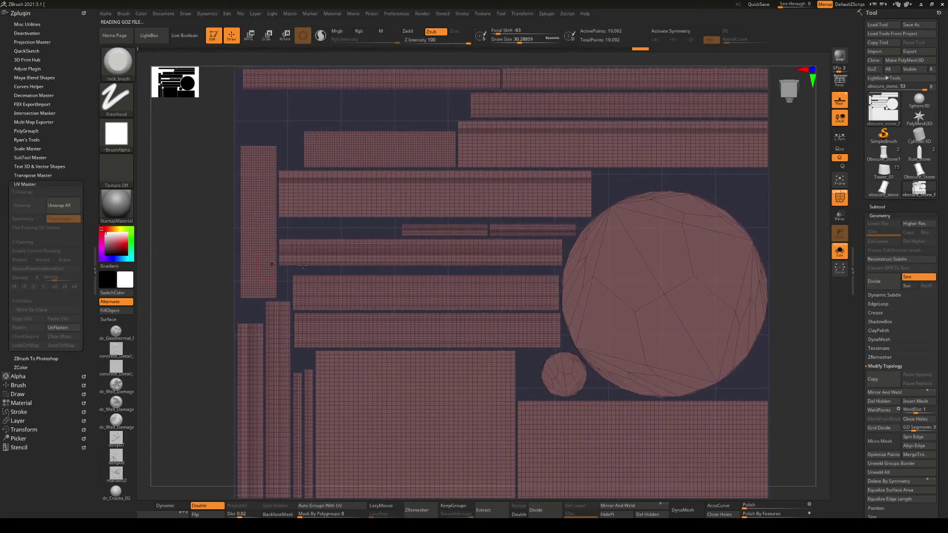
alt+right_drag(526, 250, 495, 156)
key(f)
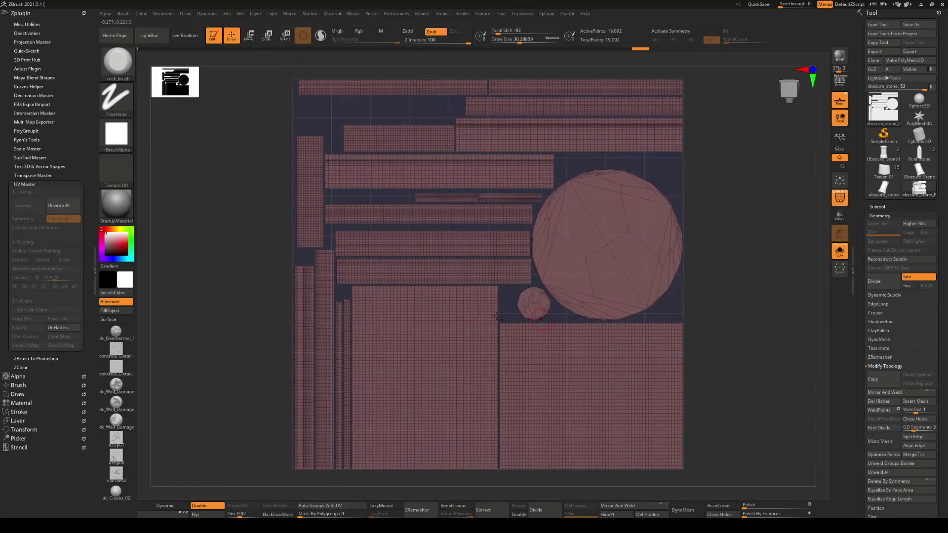
click(60, 328)
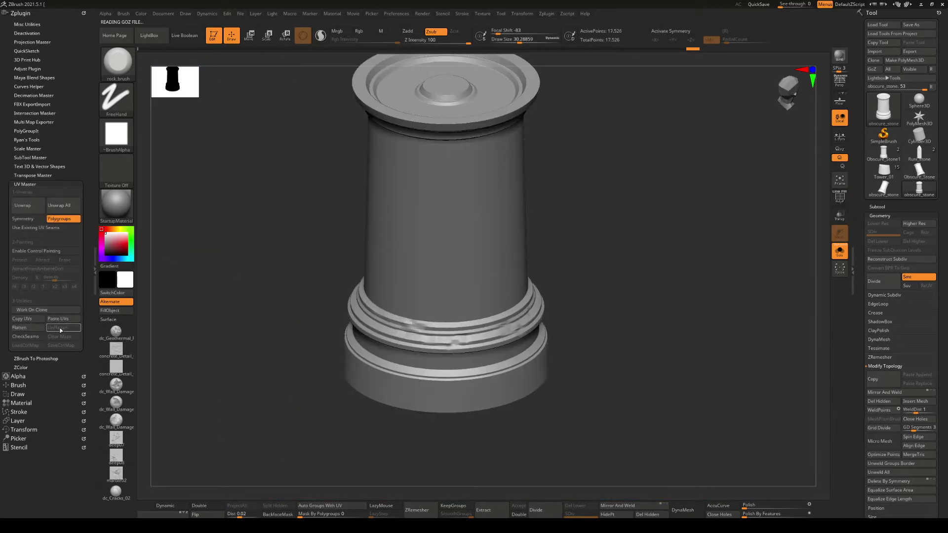
- Enable Keep UVs in Decimation Master for the sculpted column
click(35, 186)
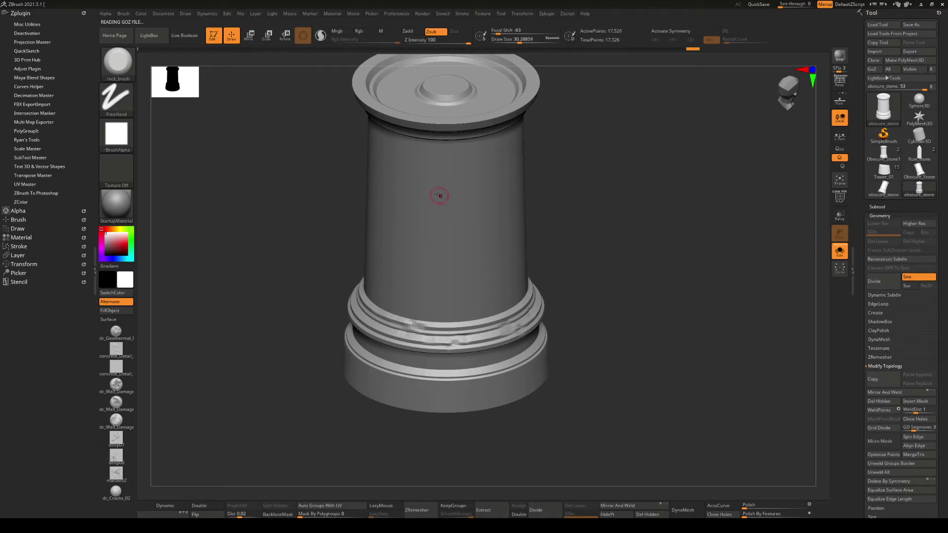
alt+right_drag(439, 195, 466, 231)
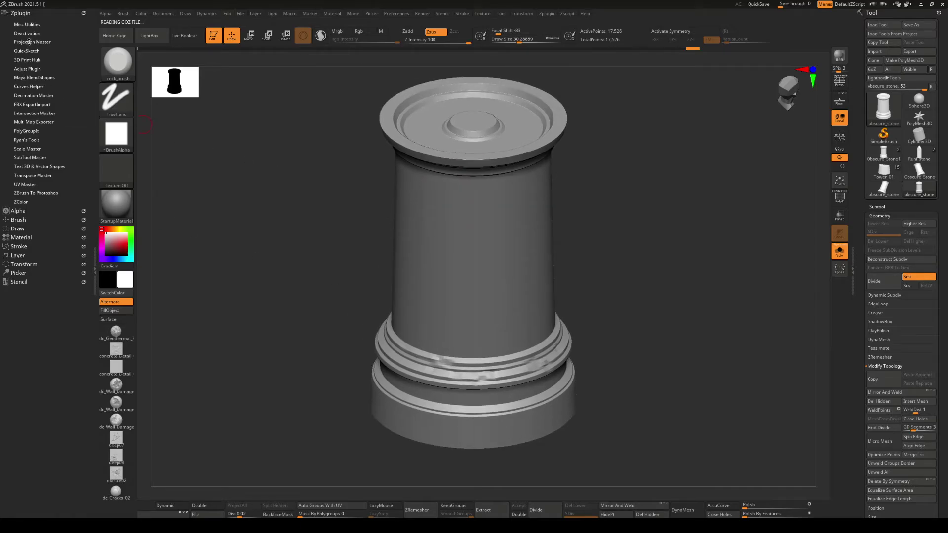
click(33, 96)
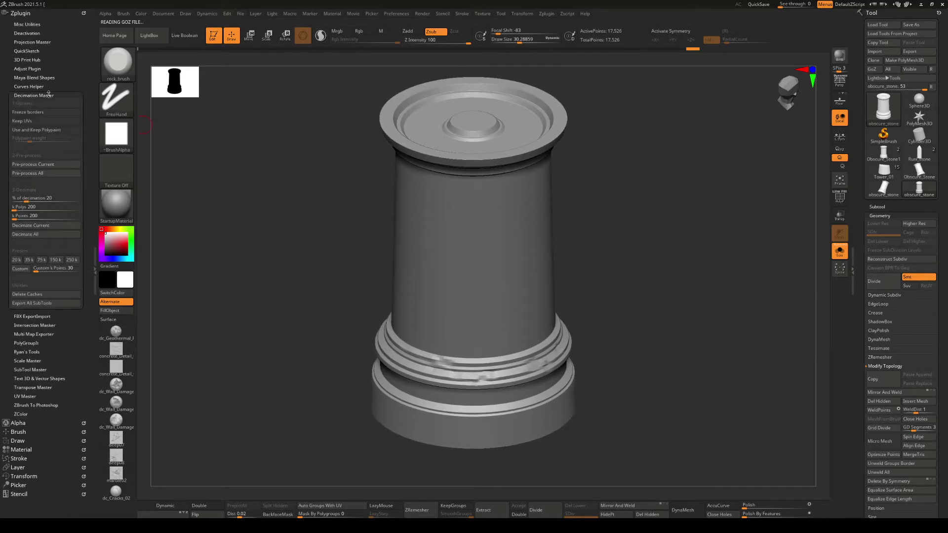
click(27, 123)
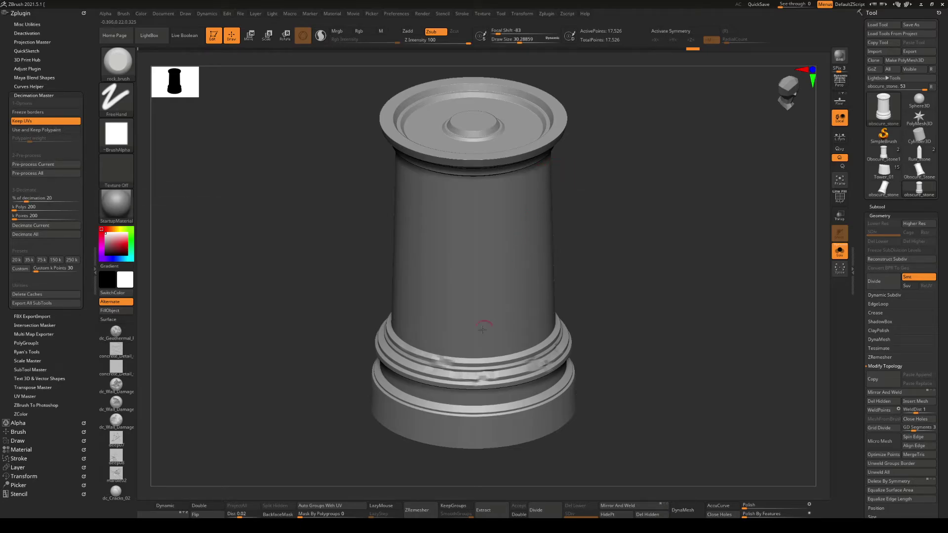
alt+right_drag(482, 329, 477, 306)
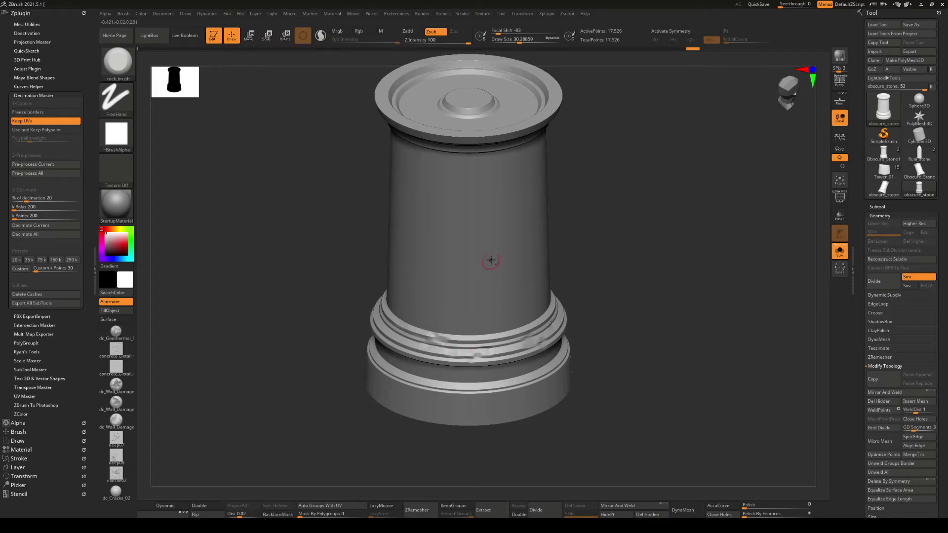
right_drag(490, 261, 482, 307)
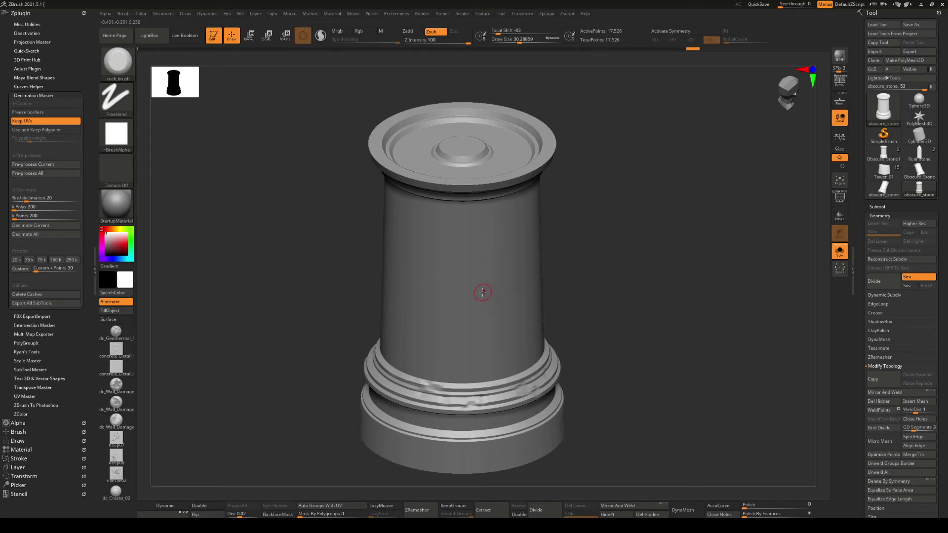
- Review the UV Master and Decimation Master options, and flatten the column to check its UV layout before unflattening it
click(31, 398)
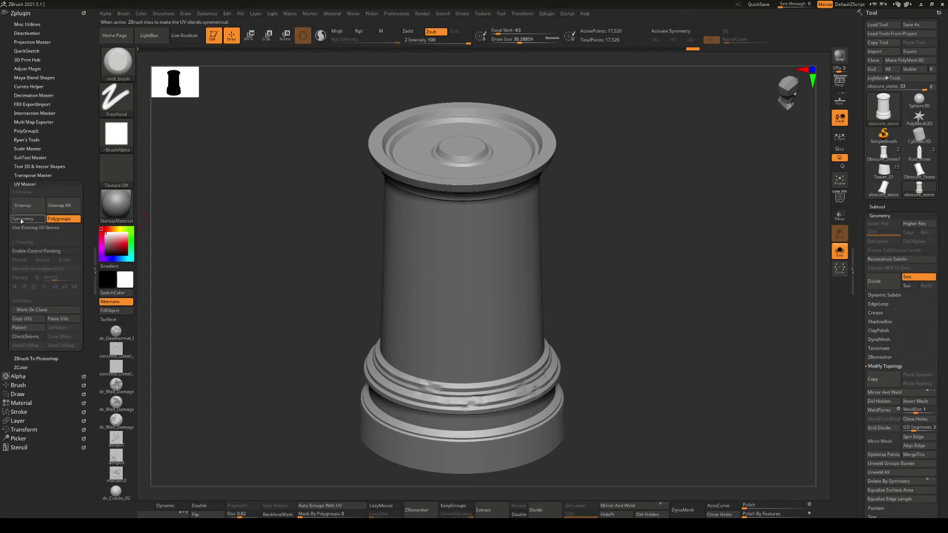
click(39, 97)
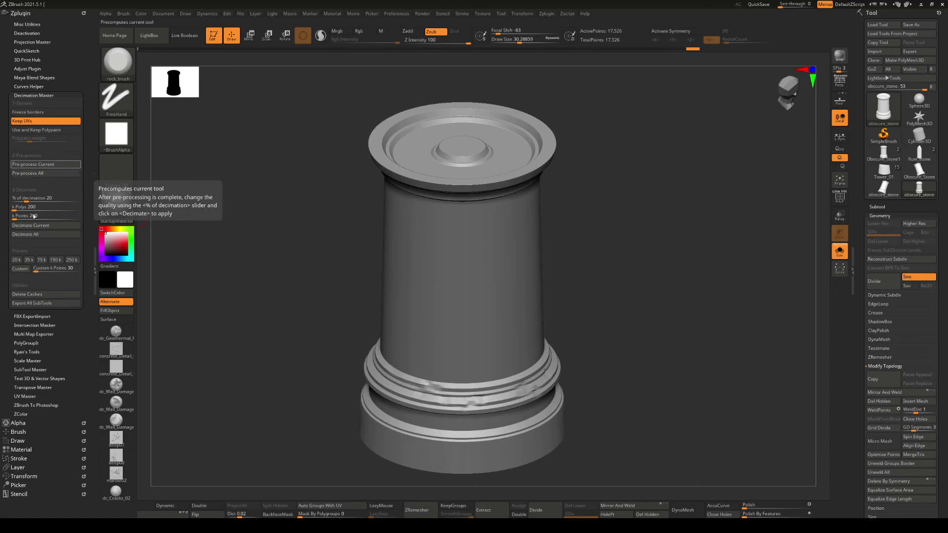
click(28, 396)
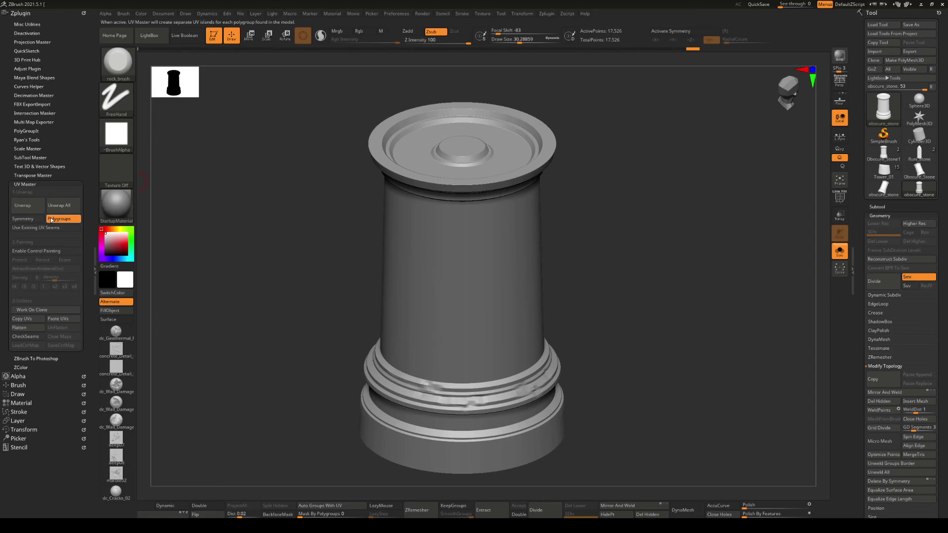
click(19, 327)
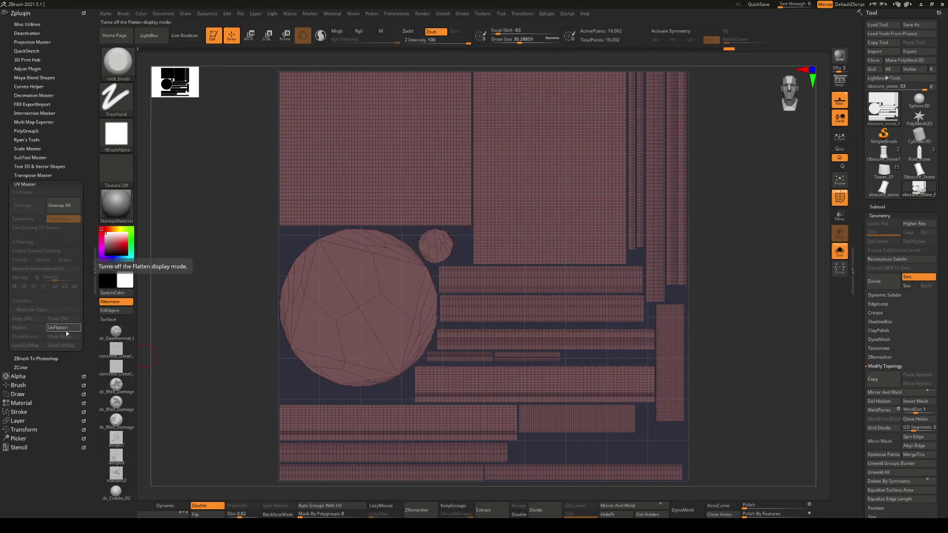
click(64, 328)
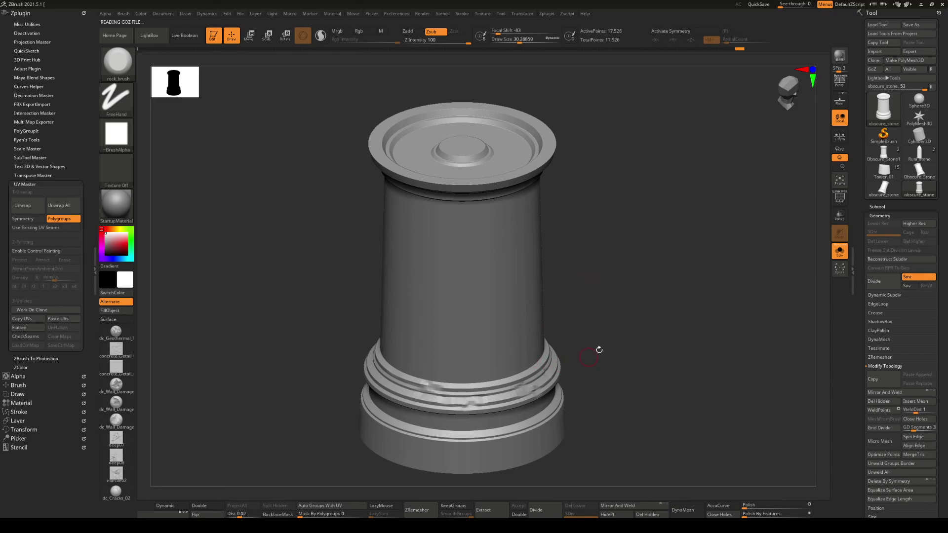
- Switch to the Blender window containing the column model
key(alt+Tab)
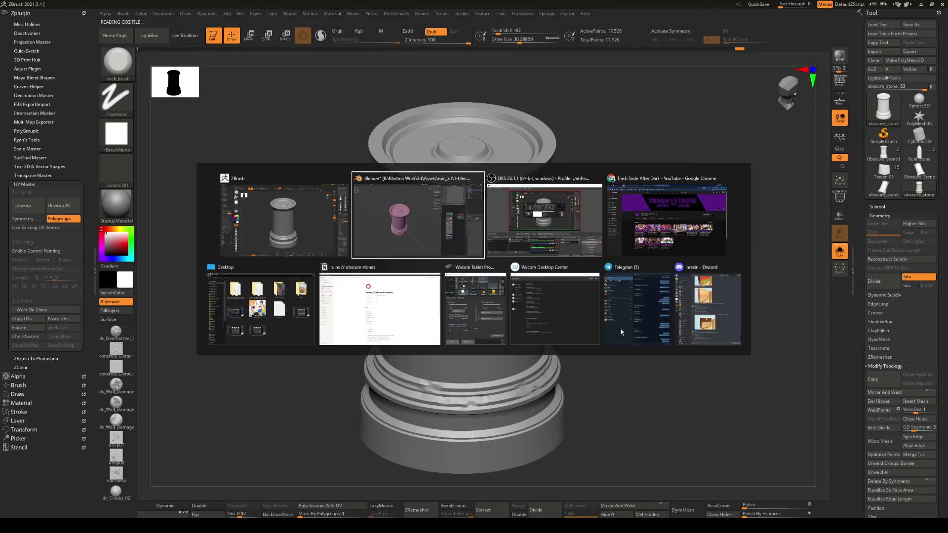